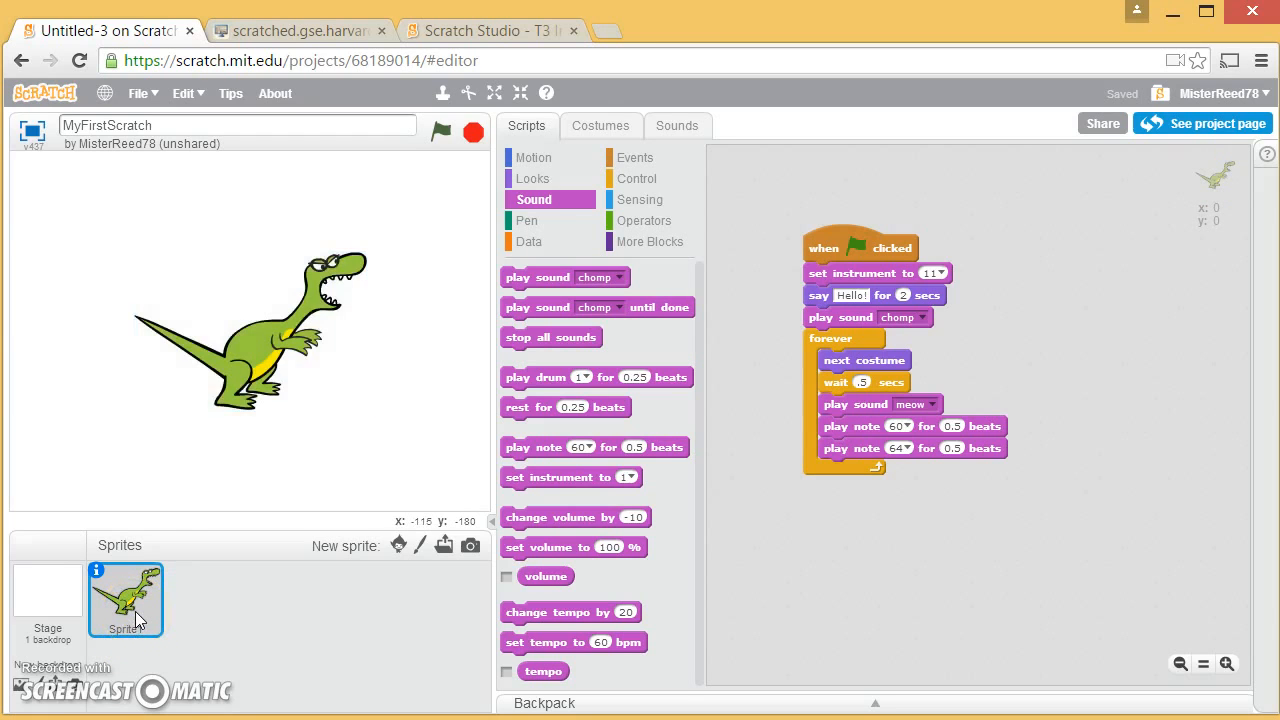
Review the dinosaur sprite's costumes and sounds, and return to its scripts.
left_click(593, 127)
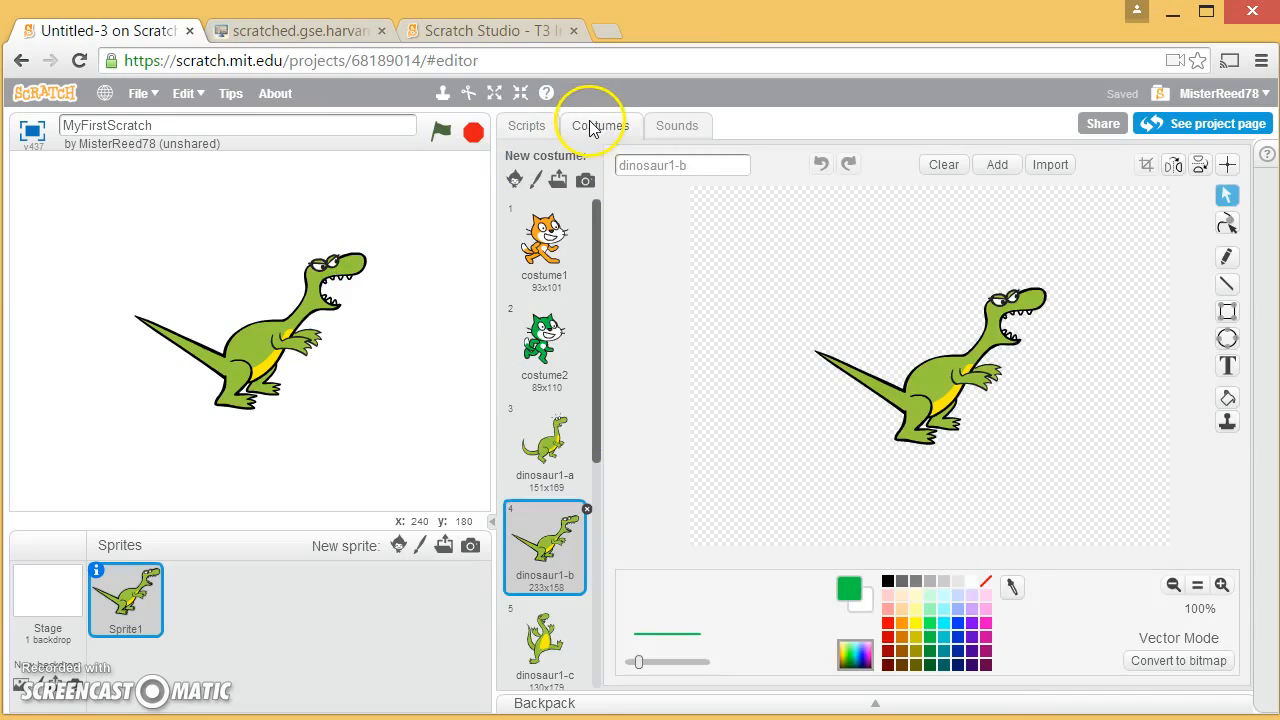
left_click(527, 126)
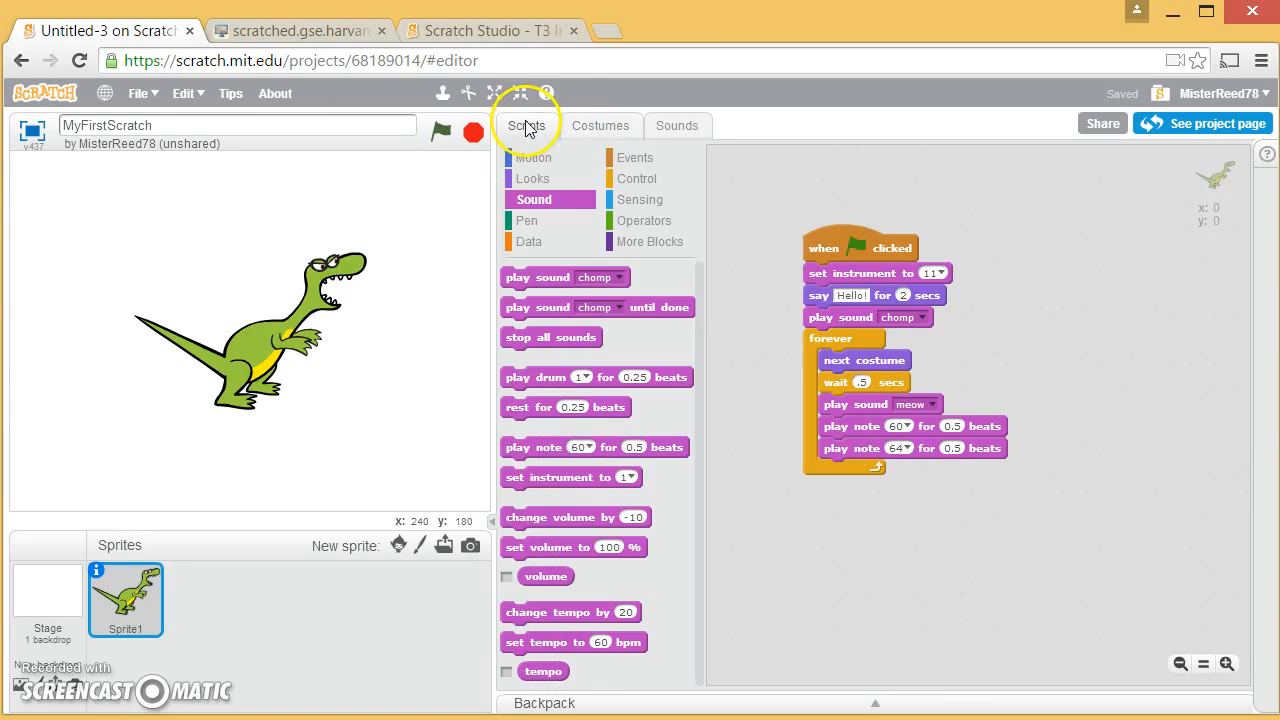
left_click(666, 130)
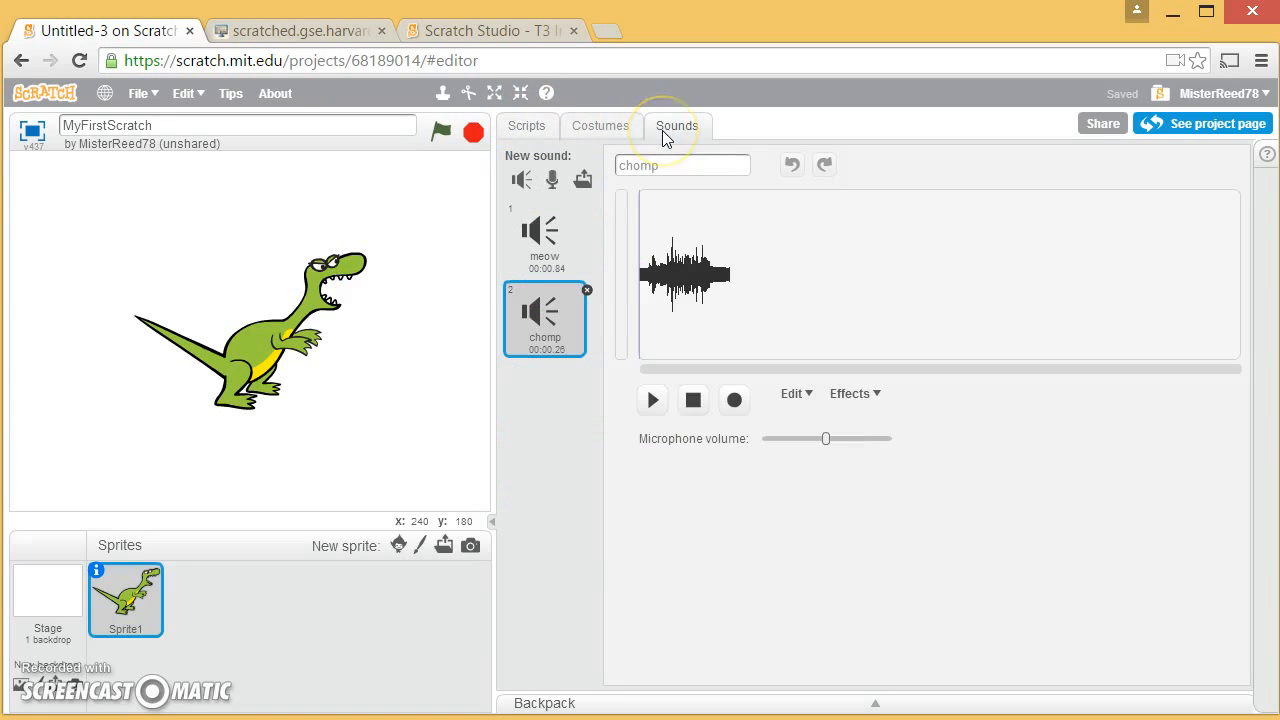
left_click(530, 128)
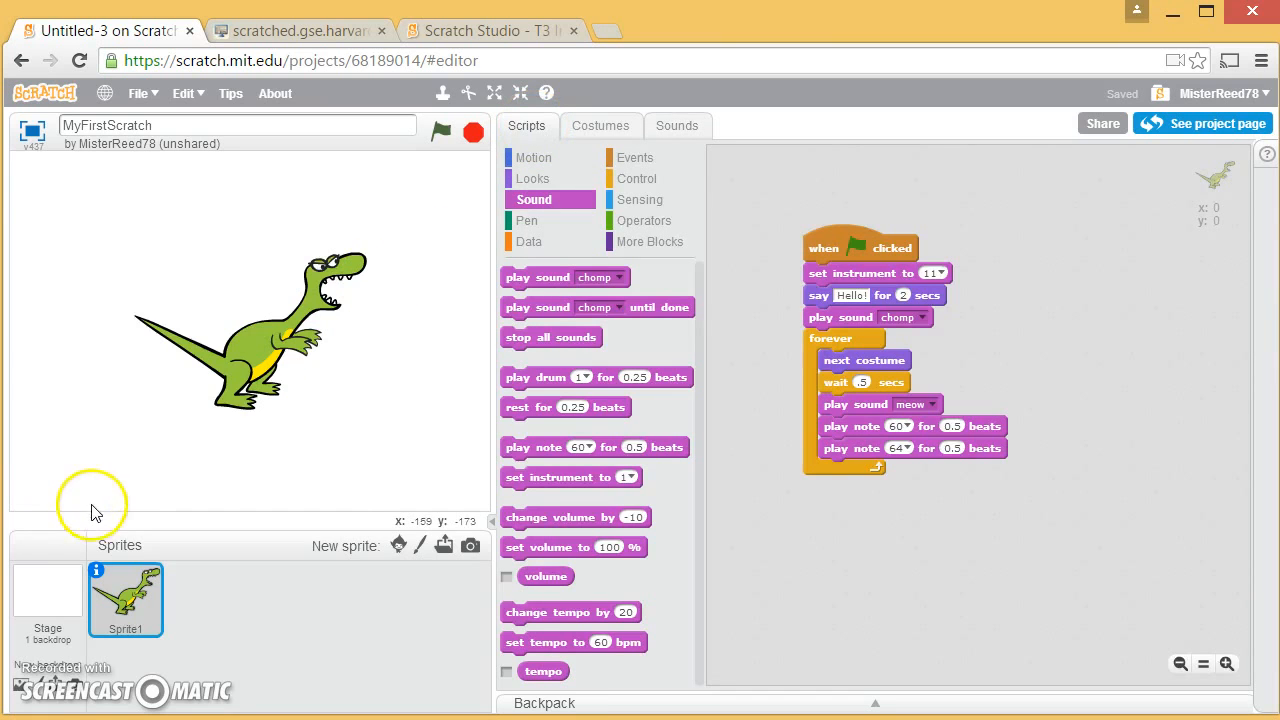
Select the stage, review its backdrops and sounds, and play the pop sound.
left_click(54, 600)
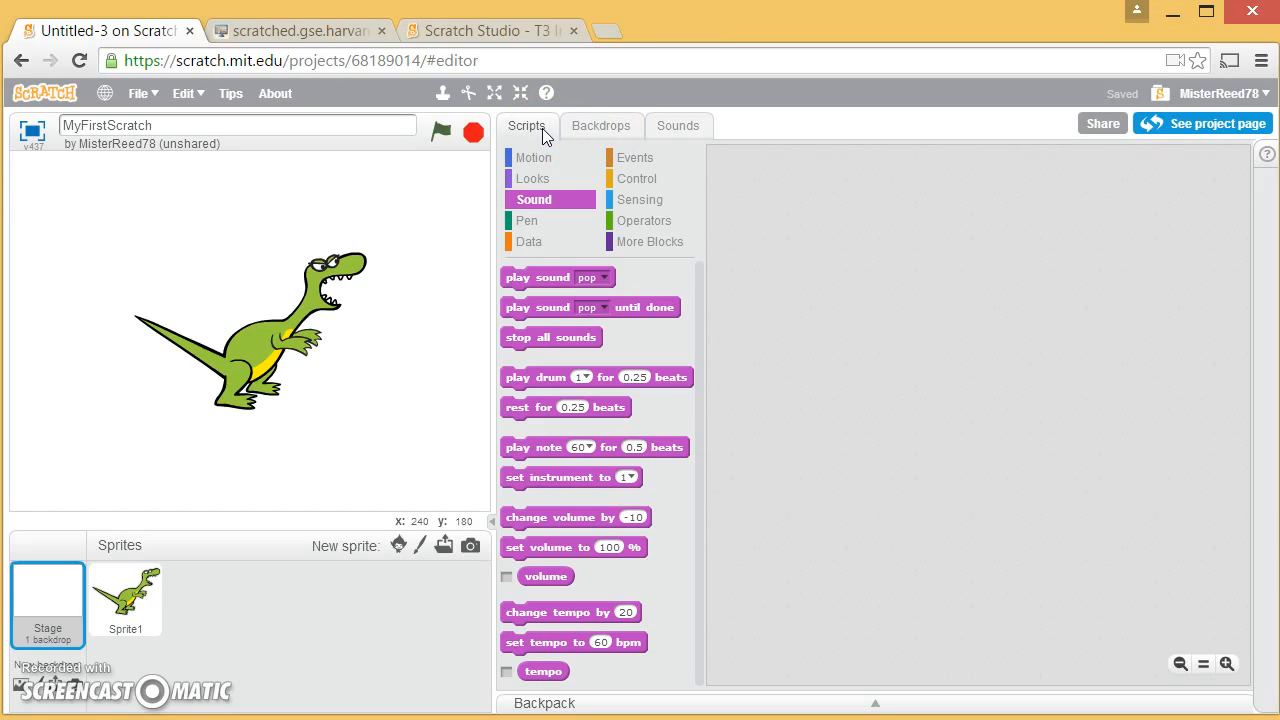
left_click(618, 131)
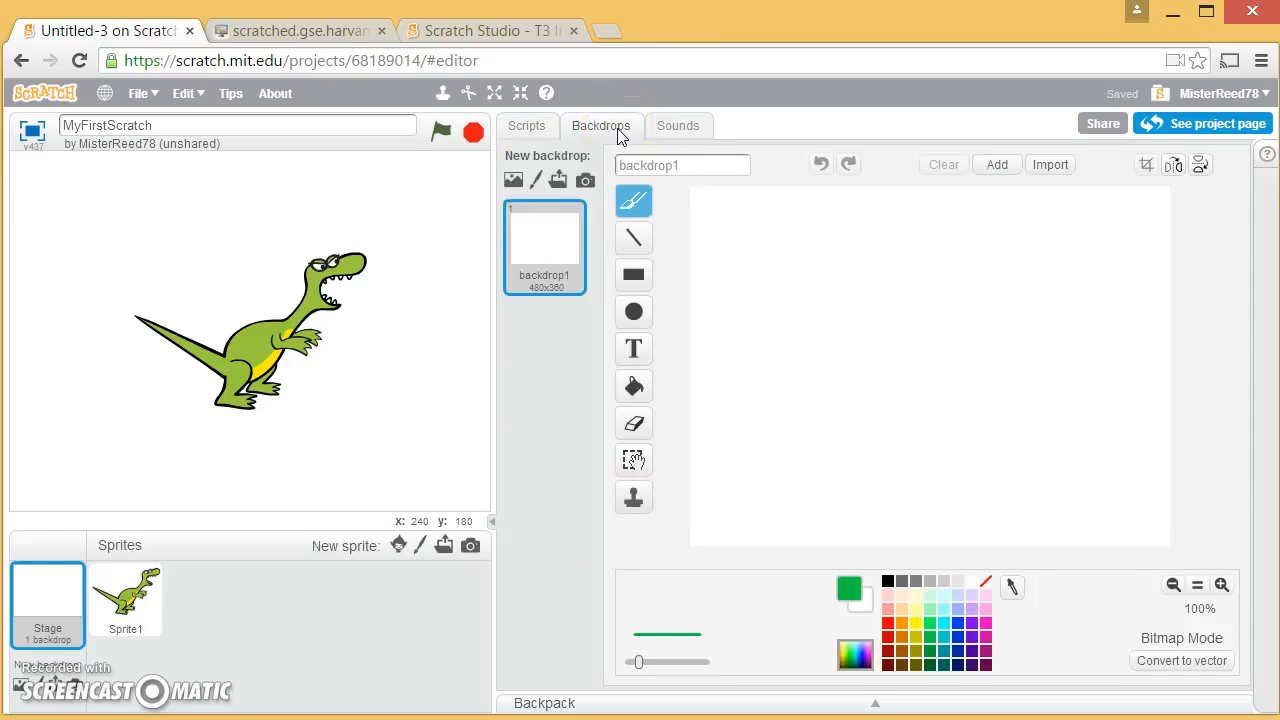
left_click(672, 128)
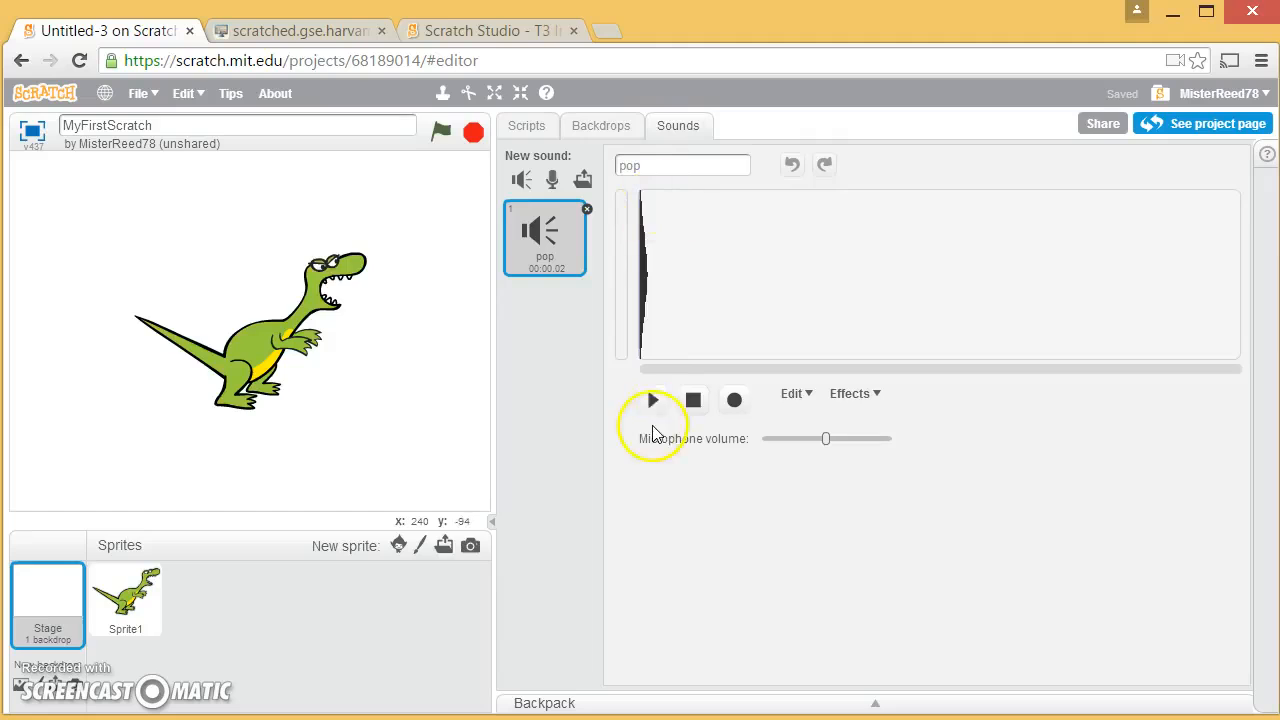
left_click(652, 399)
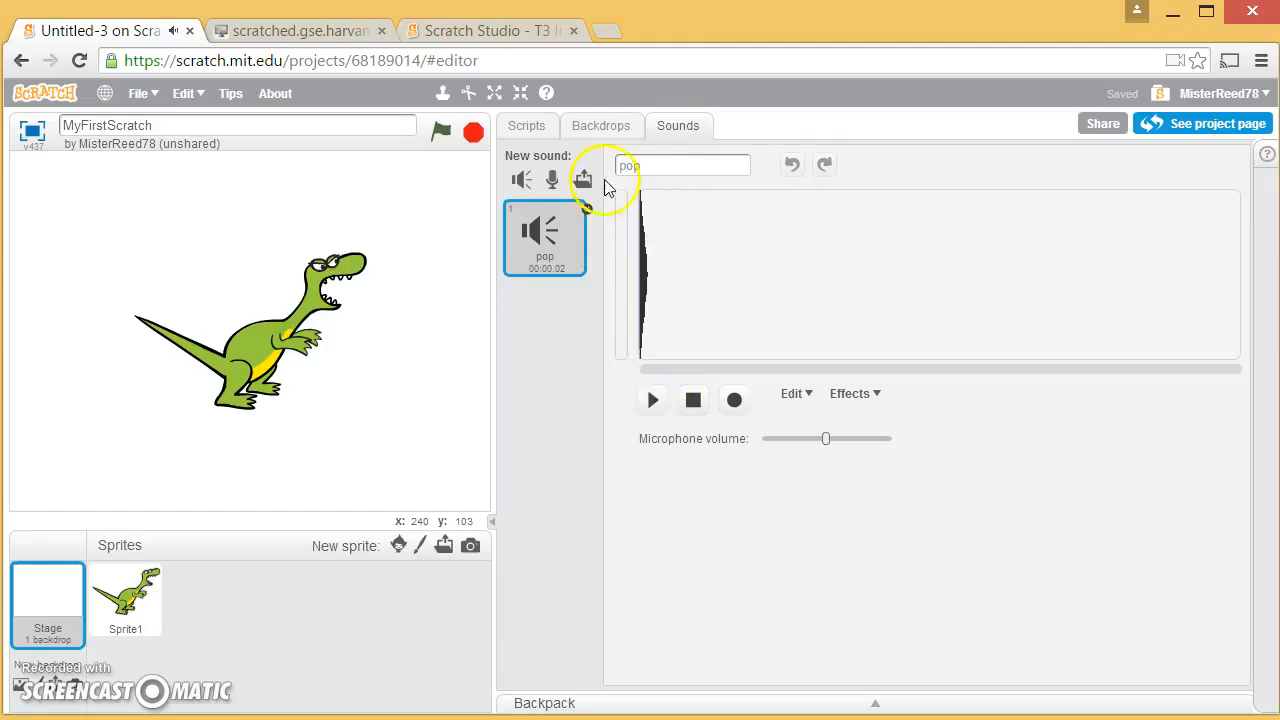
Draw a cyan rectangle outline across the full width of backdrop1, leaving a narrow strip free along the bottom of the canvas.
left_click(604, 125)
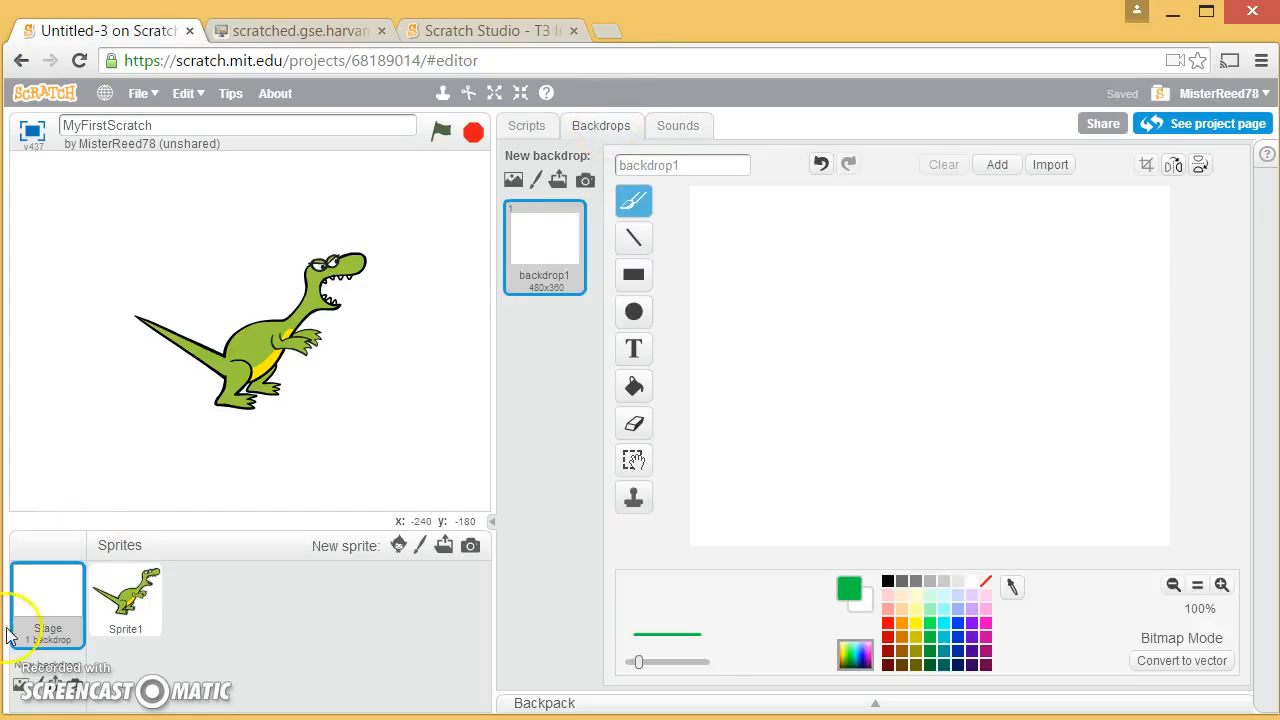
left_click(41, 611)
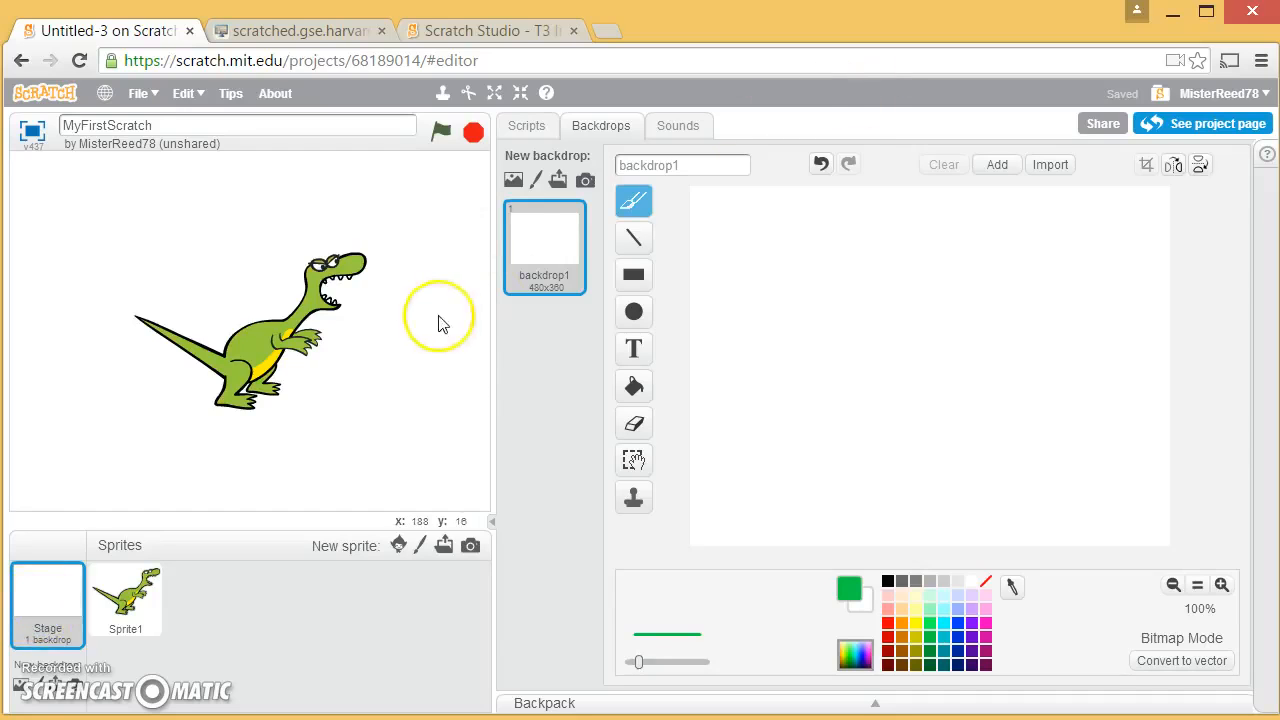
left_click(605, 127)
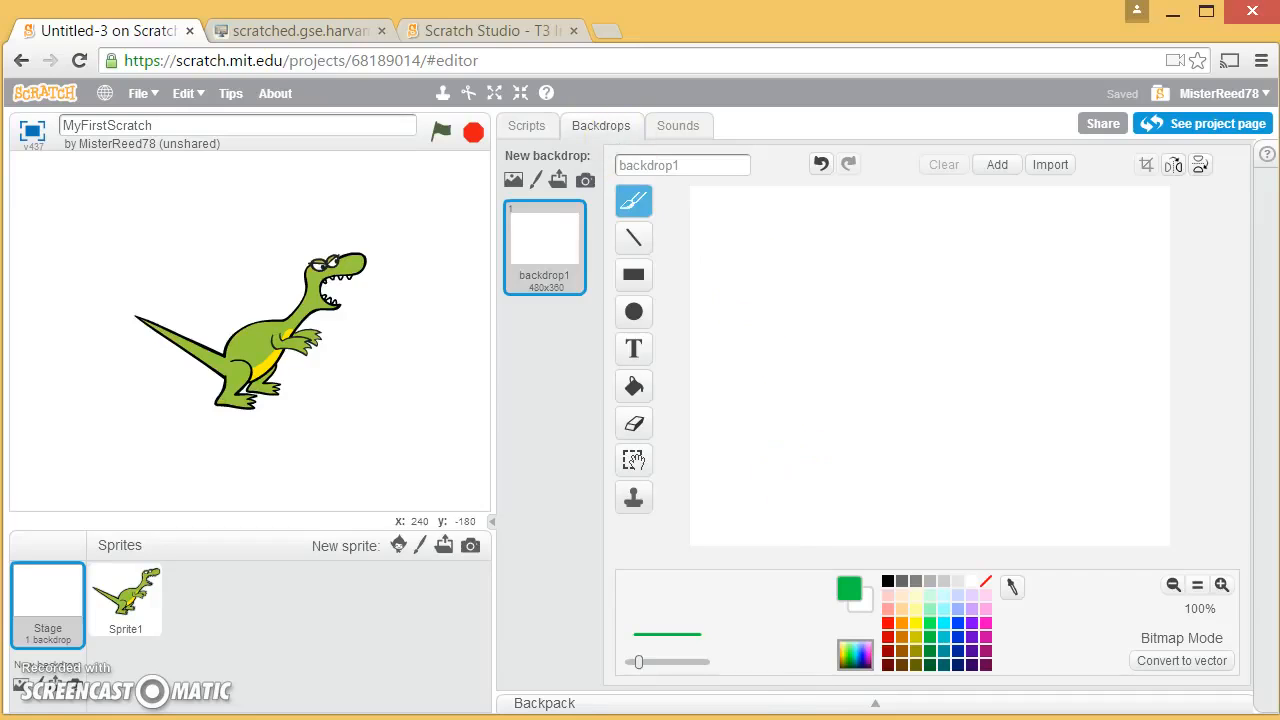
left_click(622, 285)
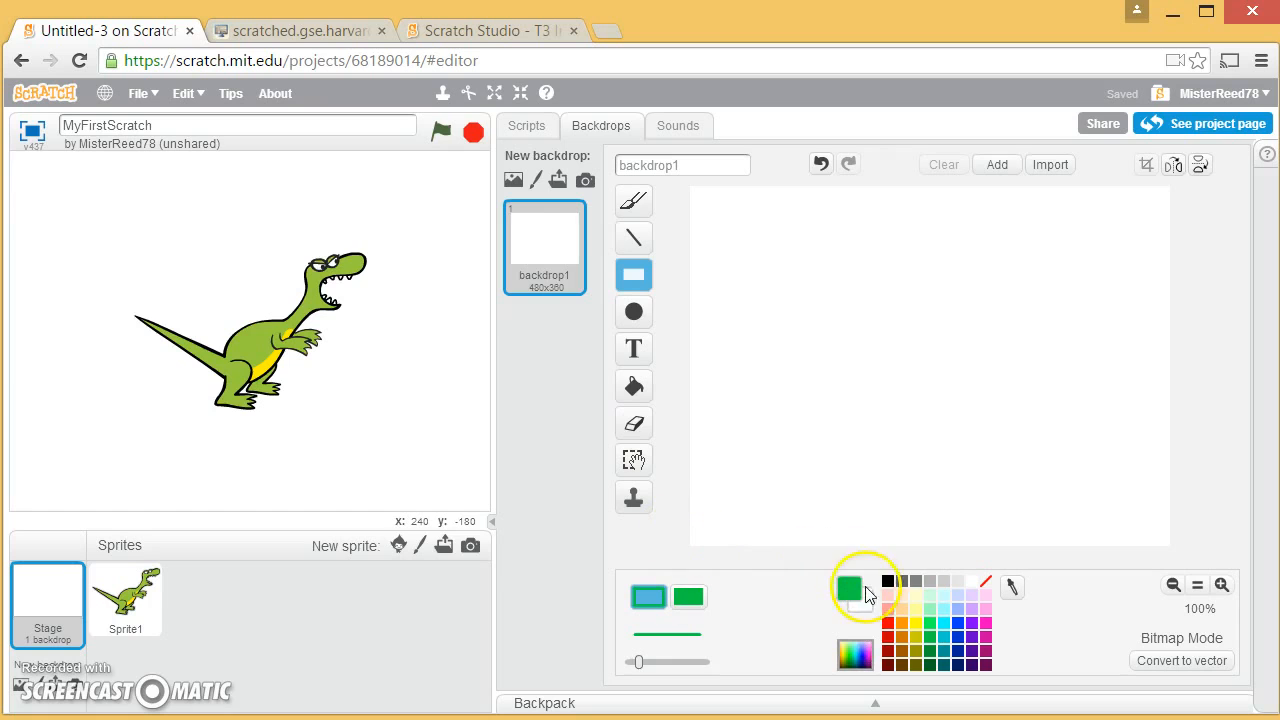
left_click(944, 624)
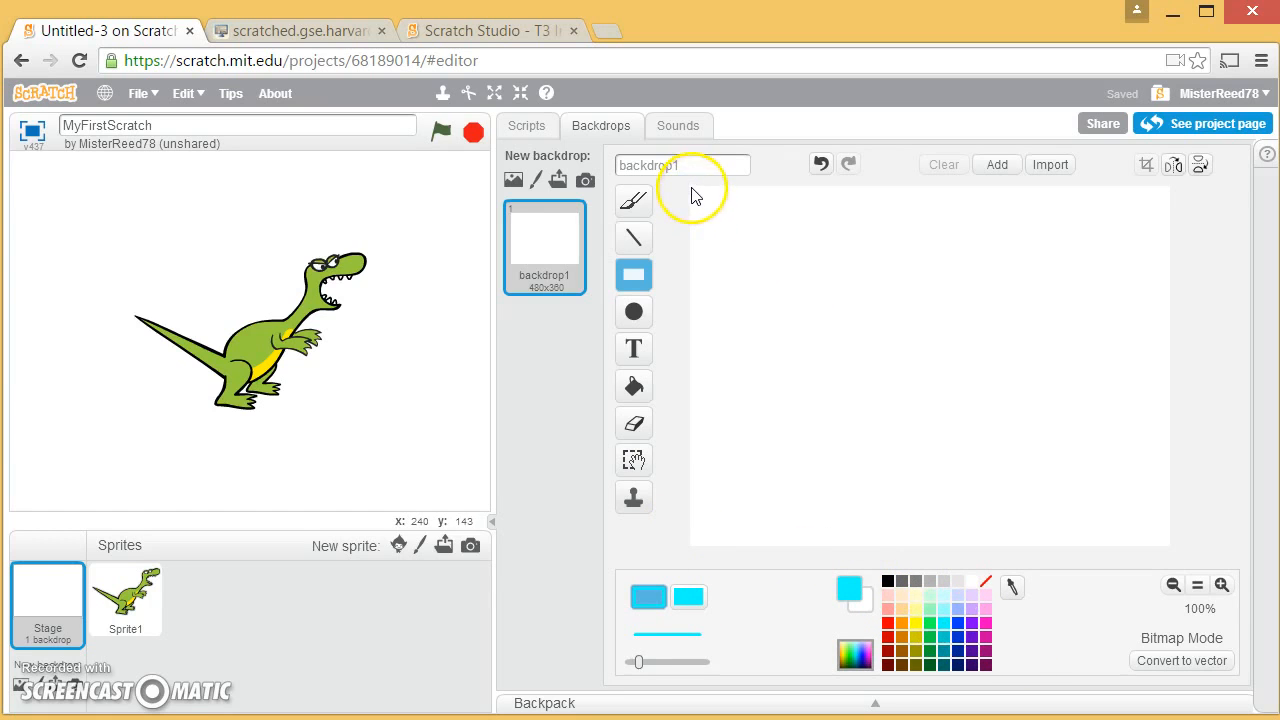
left_click_drag(691, 187, 1257, 503)
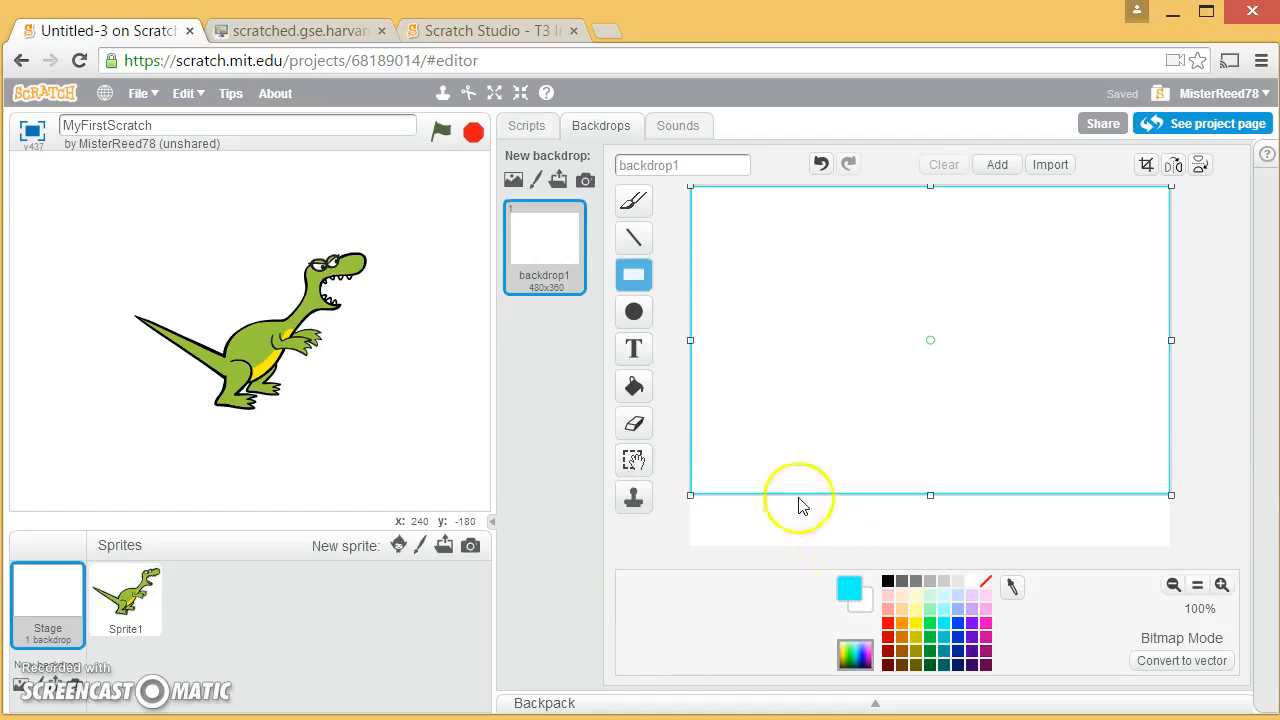
Fill the rectangle on backdrop1 with cyan as sky and the strip below it with green as ground.
left_click(634, 388)
left_click(839, 370)
left_click(839, 368)
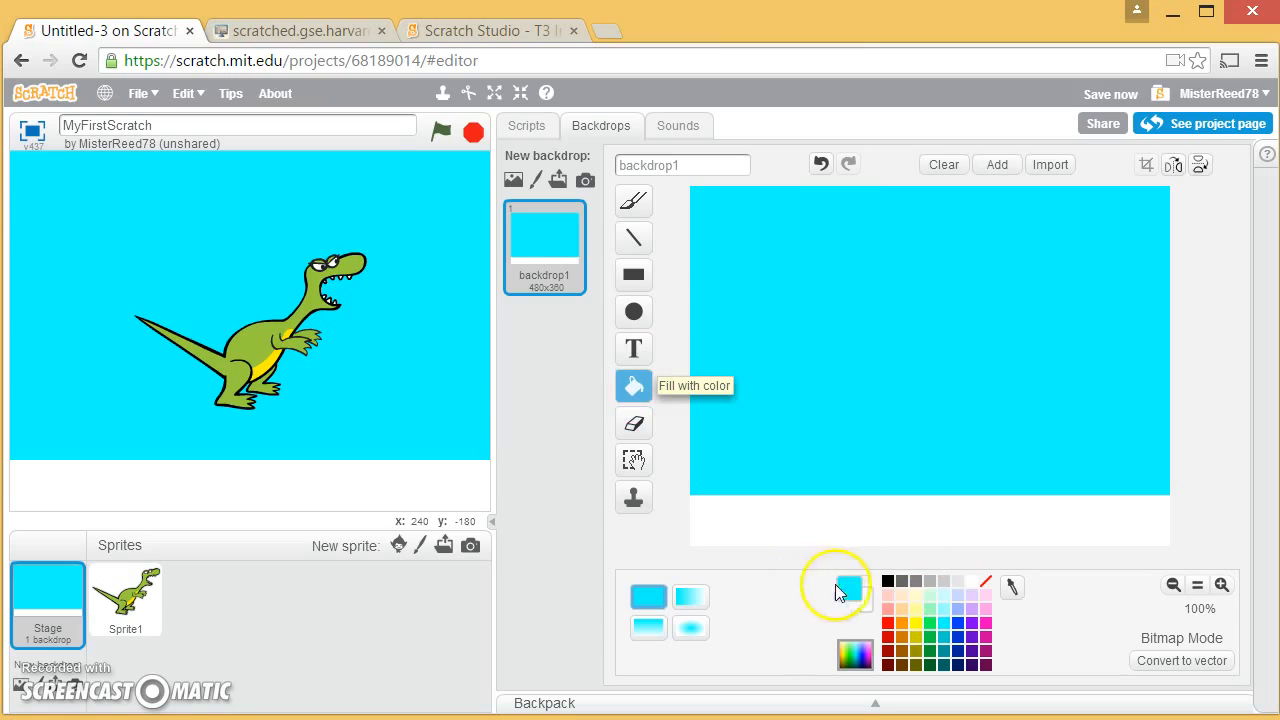
left_click(932, 623)
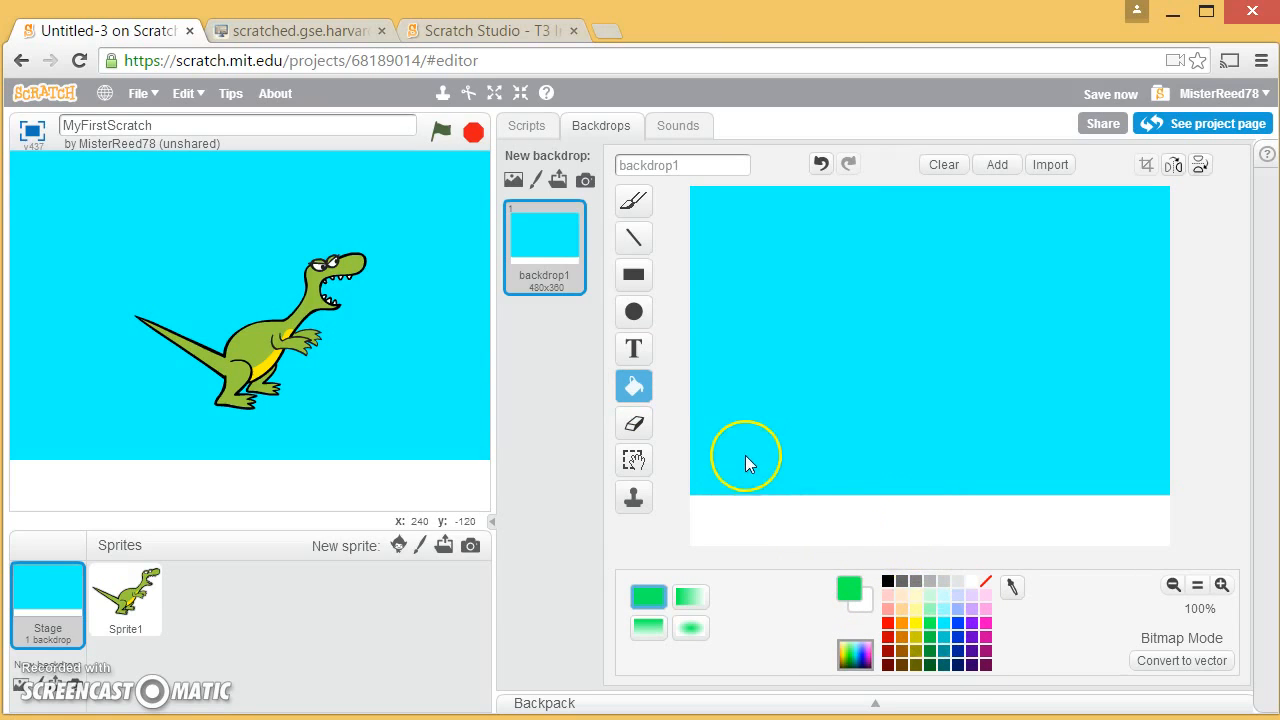
left_click(770, 533)
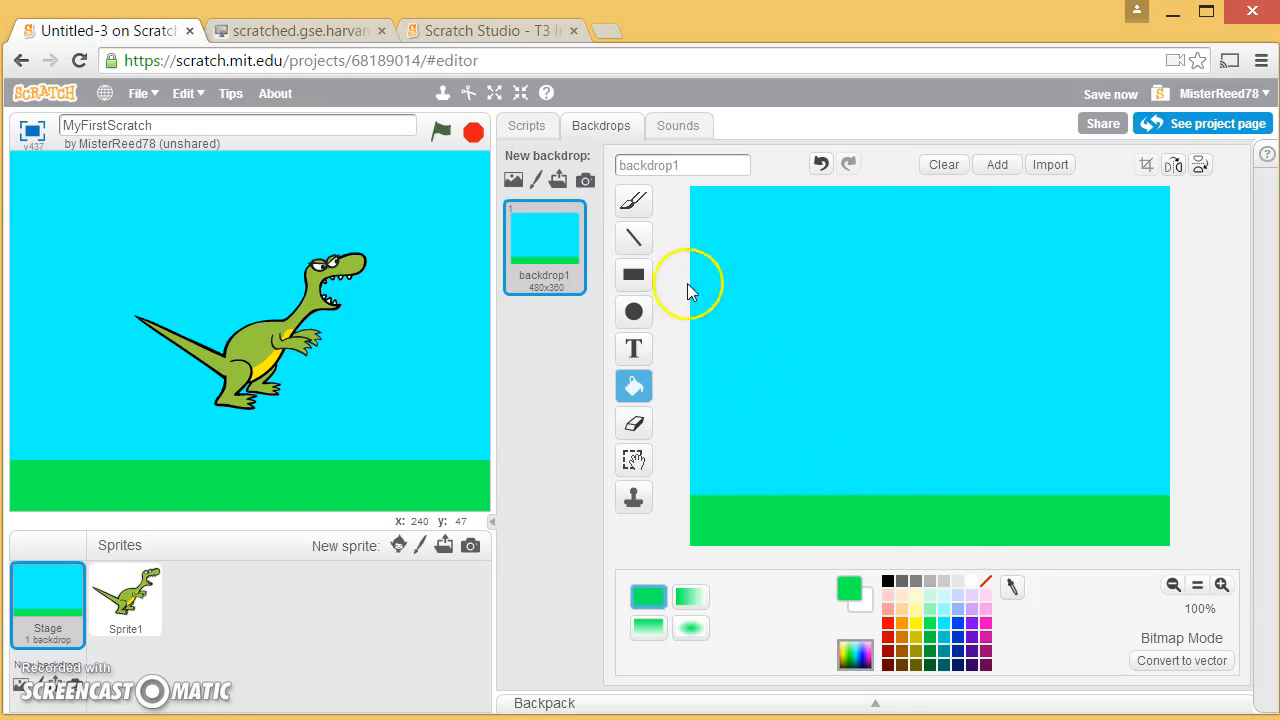
Run the project to preview the dinosaur against the painted sky and ground.
left_click(443, 137)
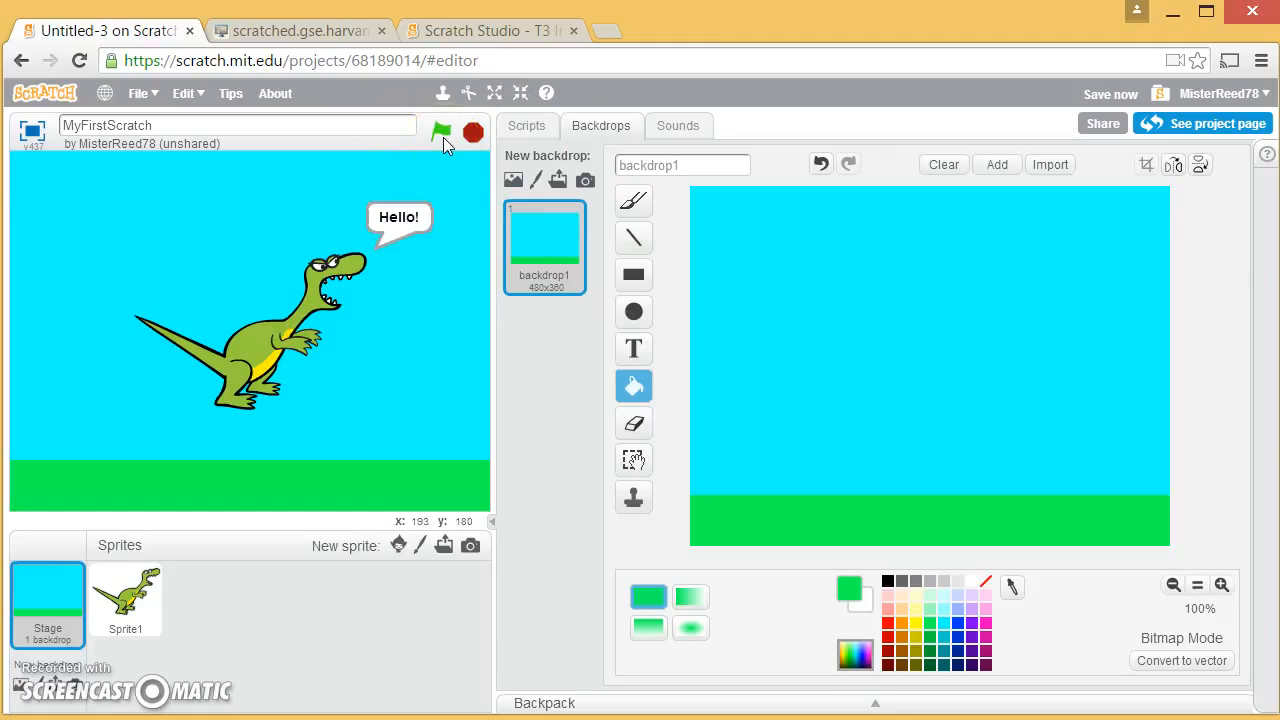
left_click(443, 137)
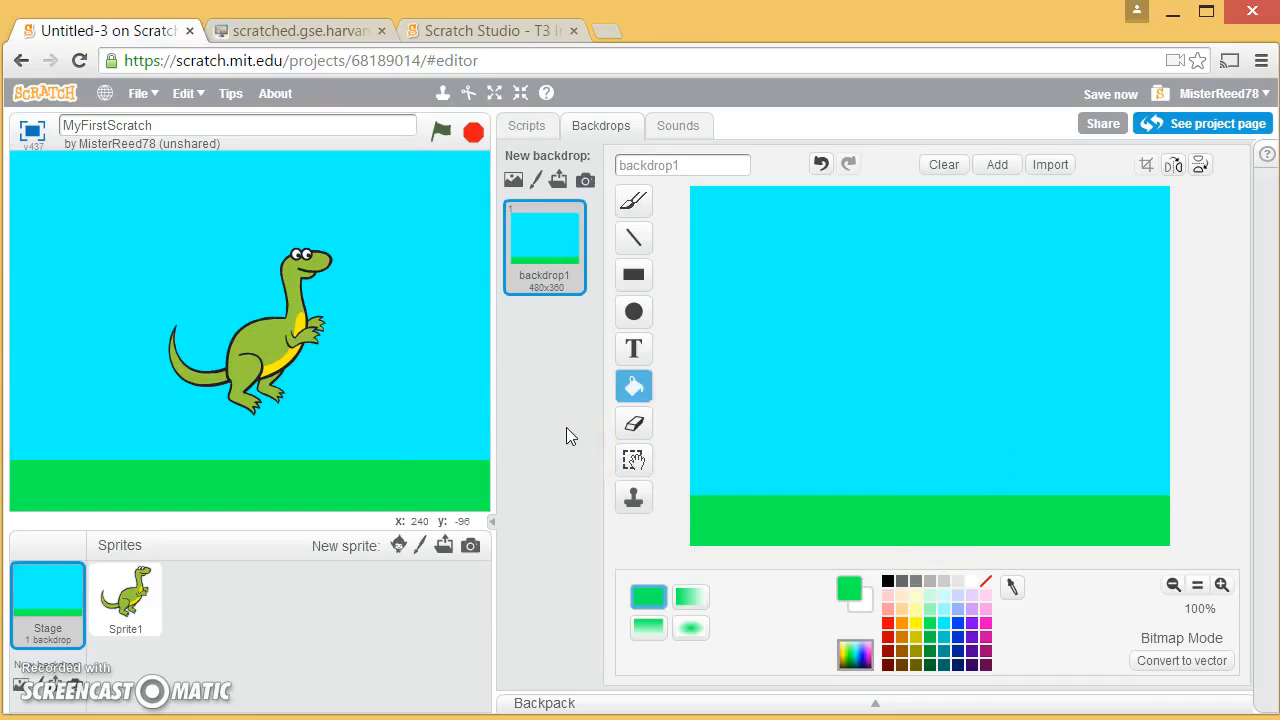
Add the bedroom1 backdrop from the backdrop library to the stage.
left_click(553, 257)
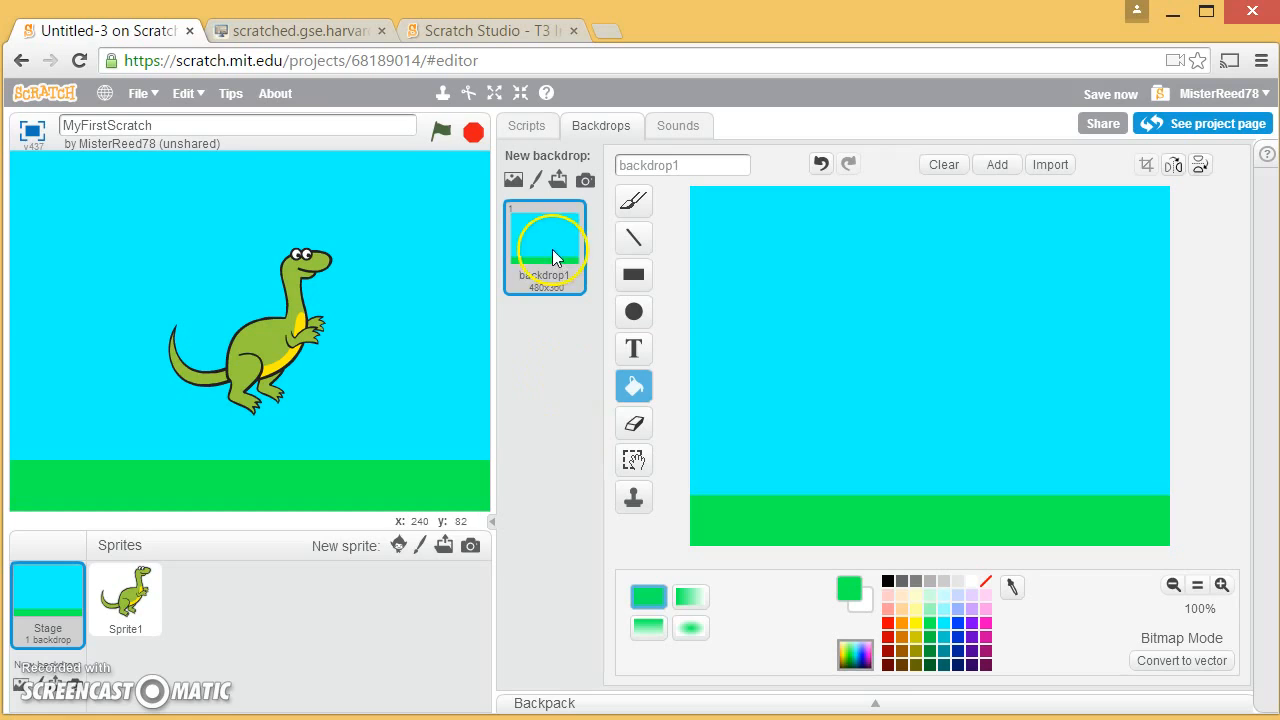
left_click(513, 181)
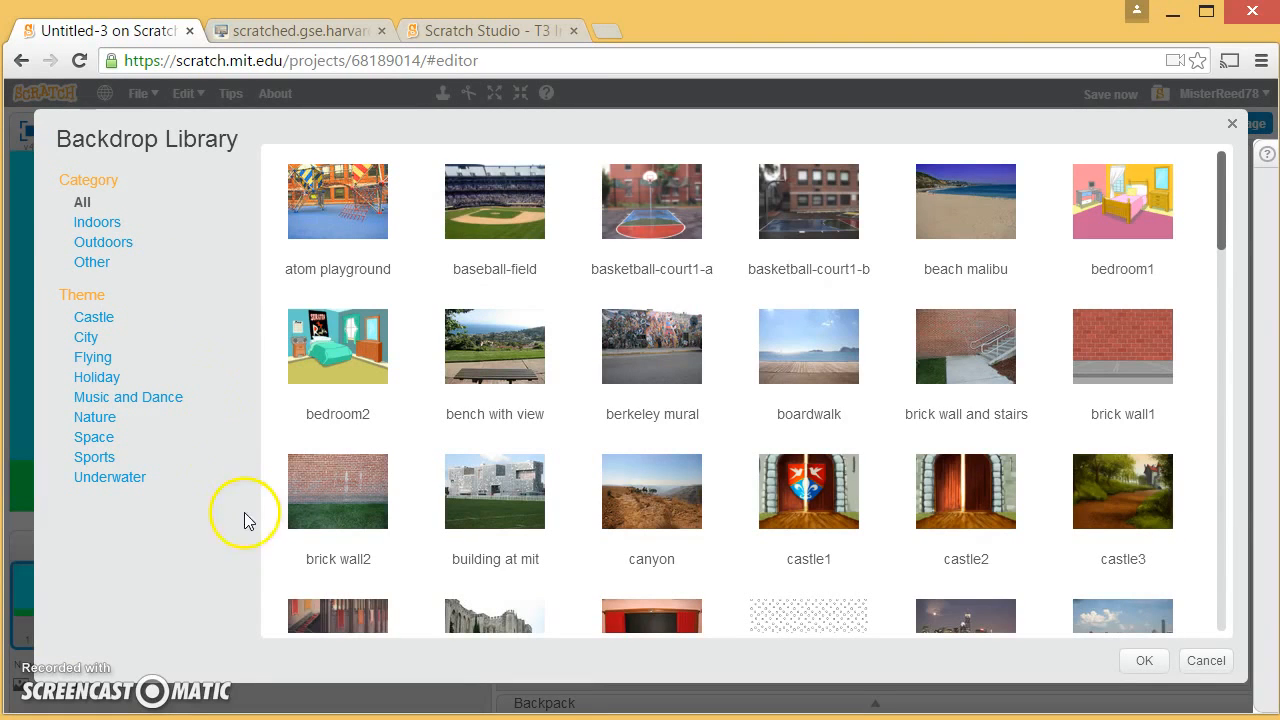
double_click(1107, 181)
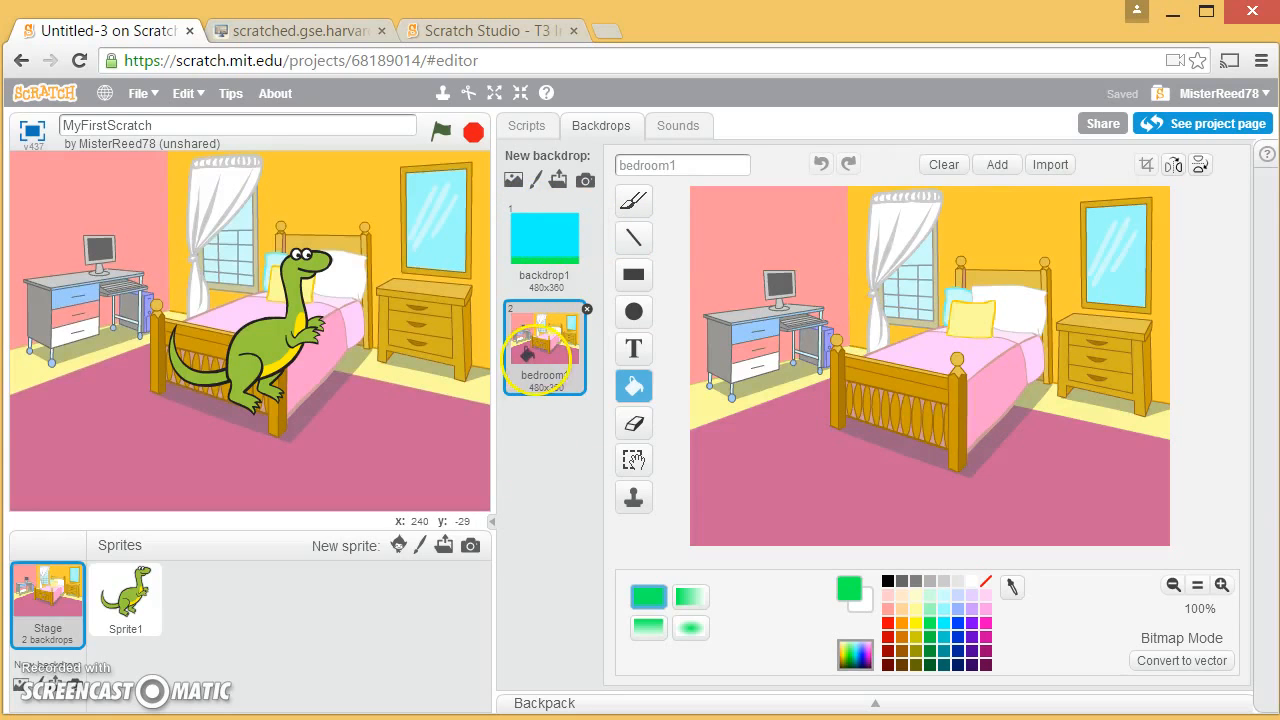
Switch between backdrop1 and bedroom1 to compare them, and run and stop the project with bedroom1 showing.
left_click(565, 228)
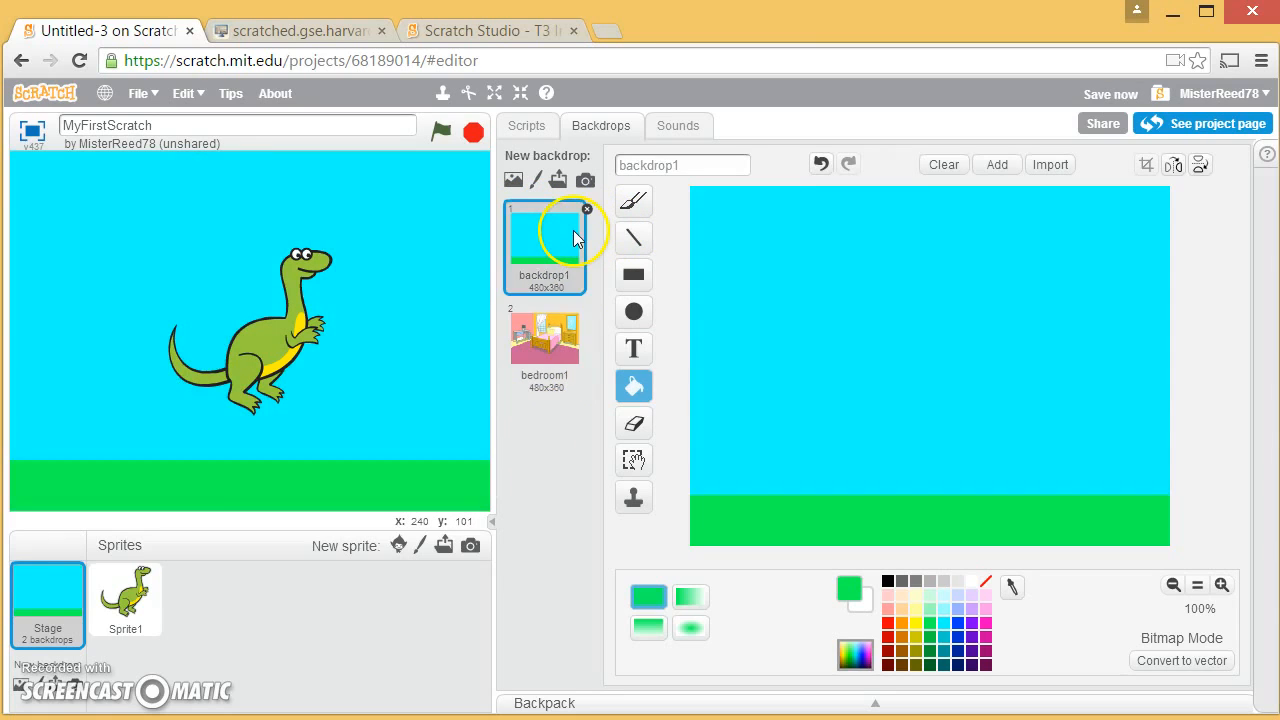
left_click(553, 340)
left_click(547, 238)
left_click(543, 341)
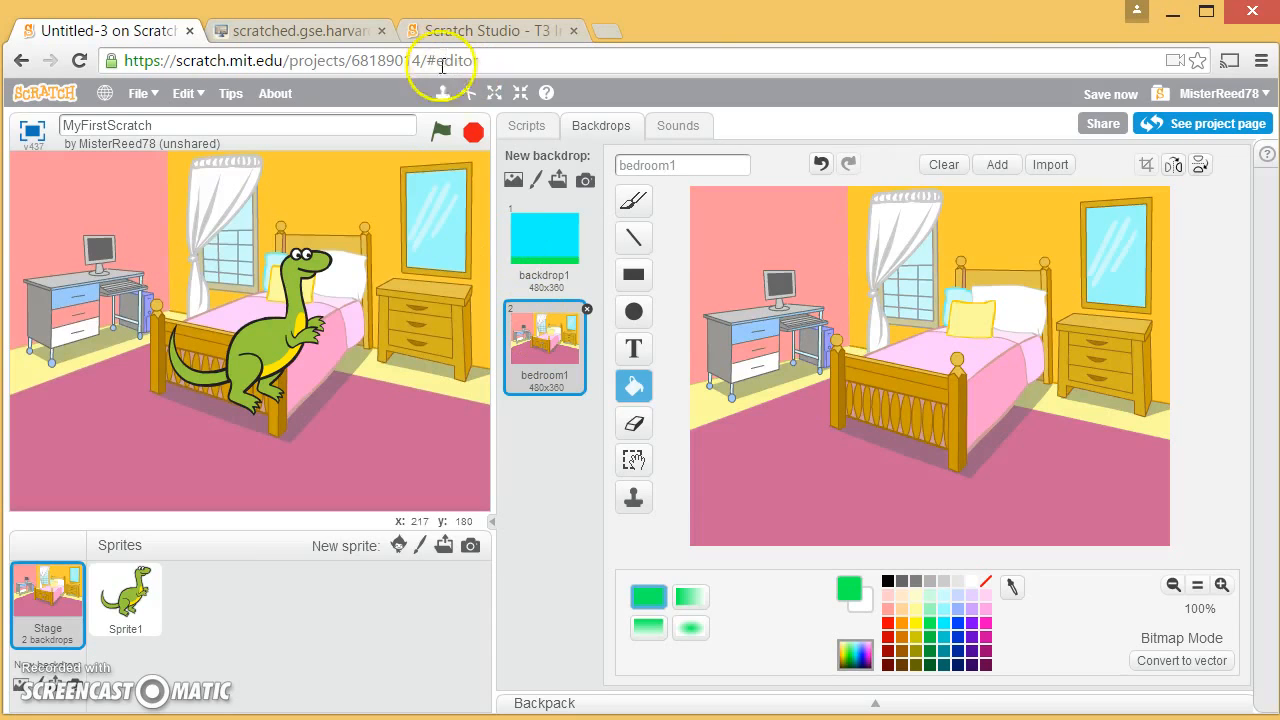
left_click(442, 134)
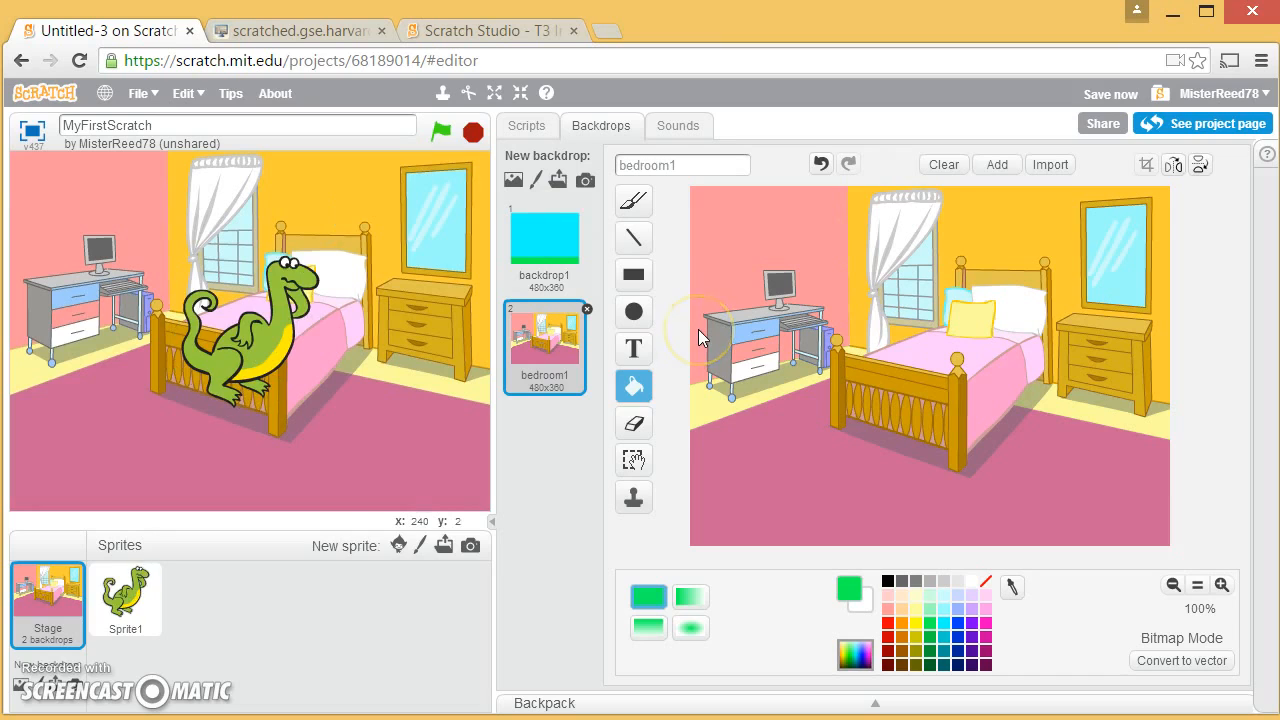
left_click(472, 142)
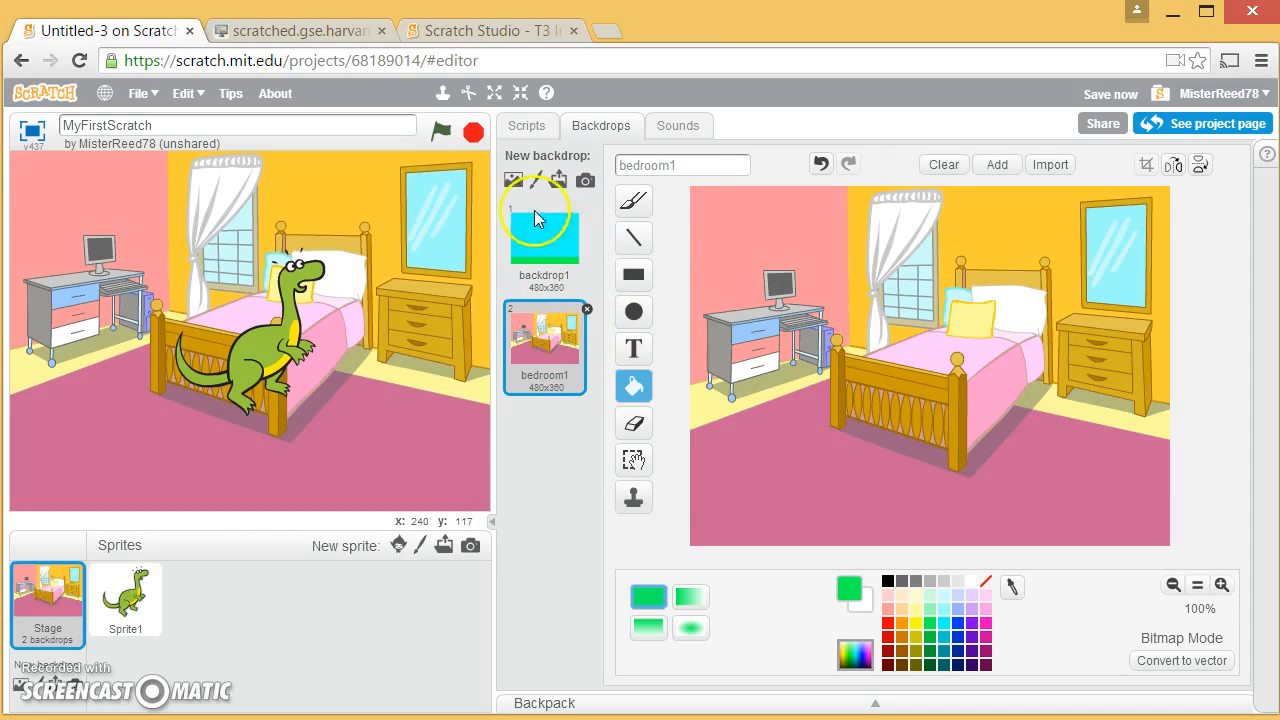
Add the beach malibu backdrop from the library and make backdrop1 the current backdrop again.
left_click(512, 181)
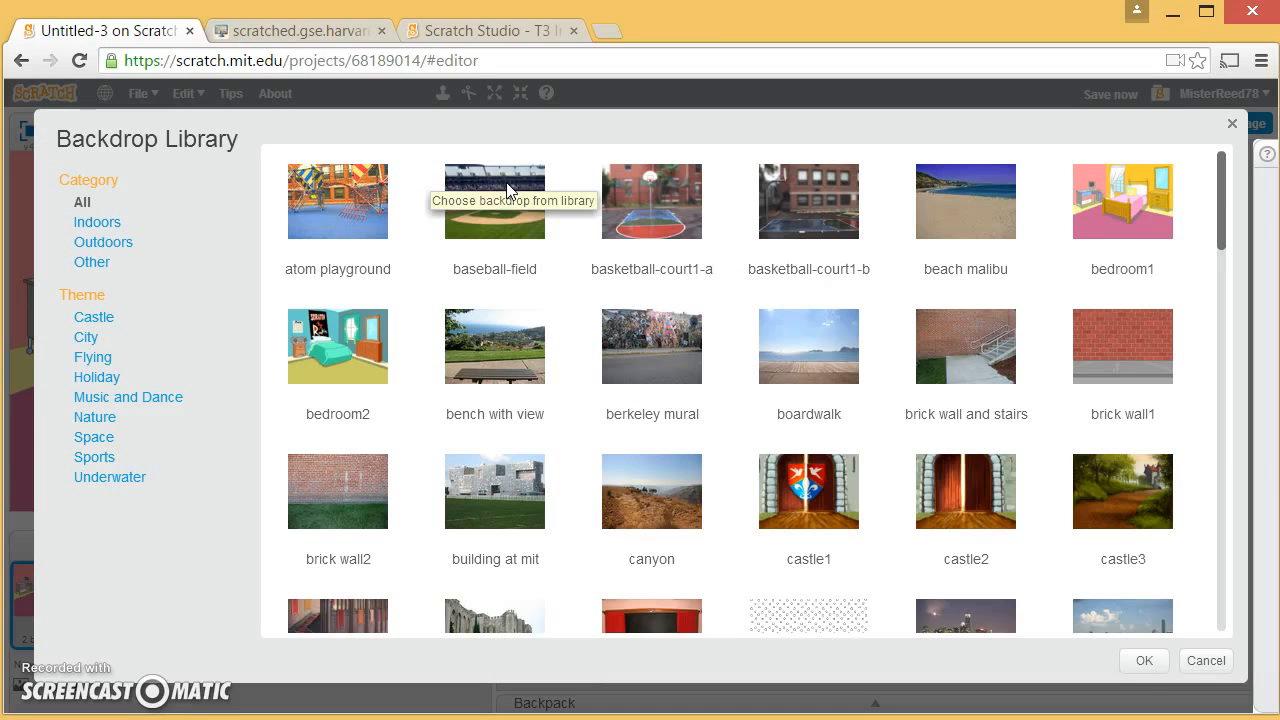
double_click(989, 197)
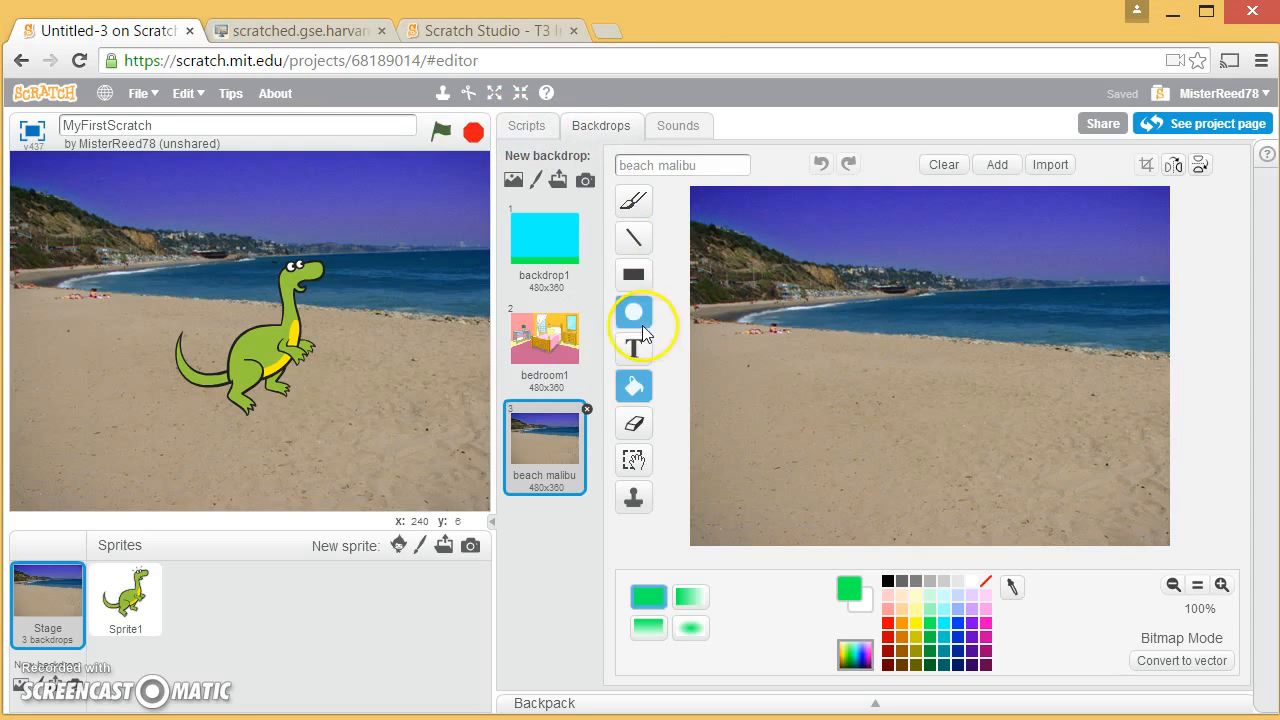
left_click(551, 250)
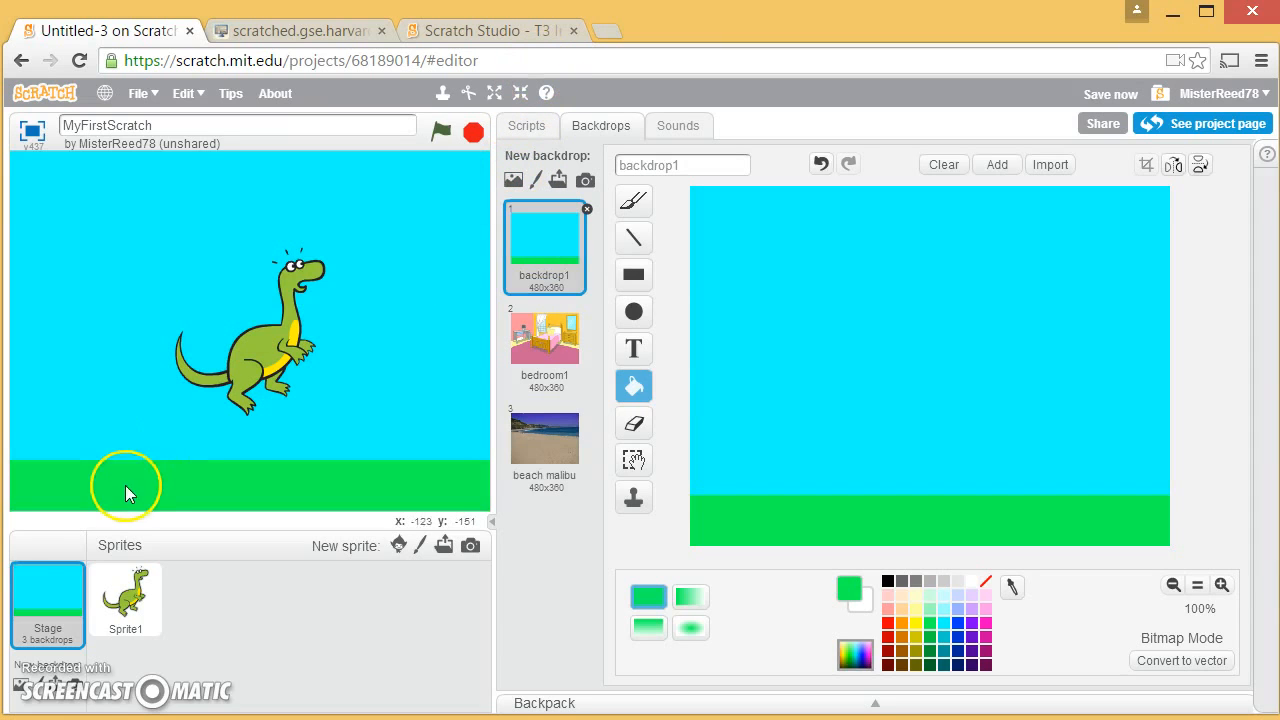
Build a stage script with a "when green flag clicked" block followed by a "next backdrop" block.
left_click(523, 129)
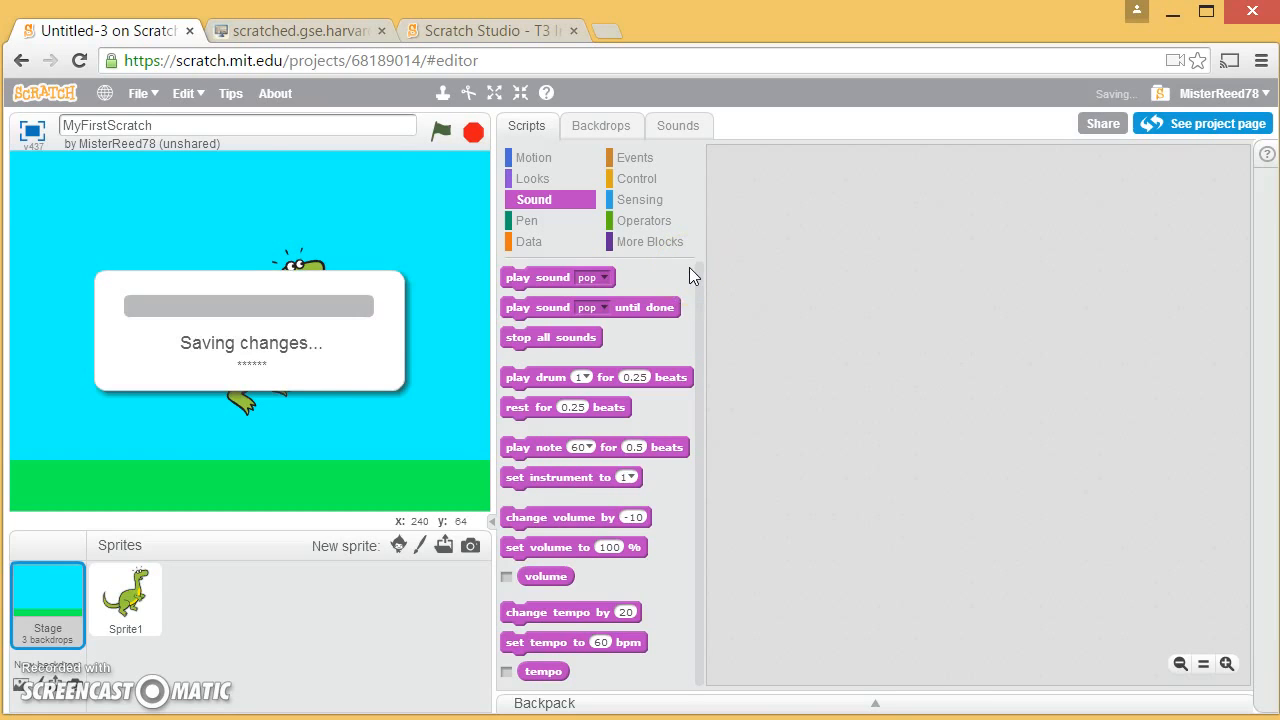
left_click(623, 180)
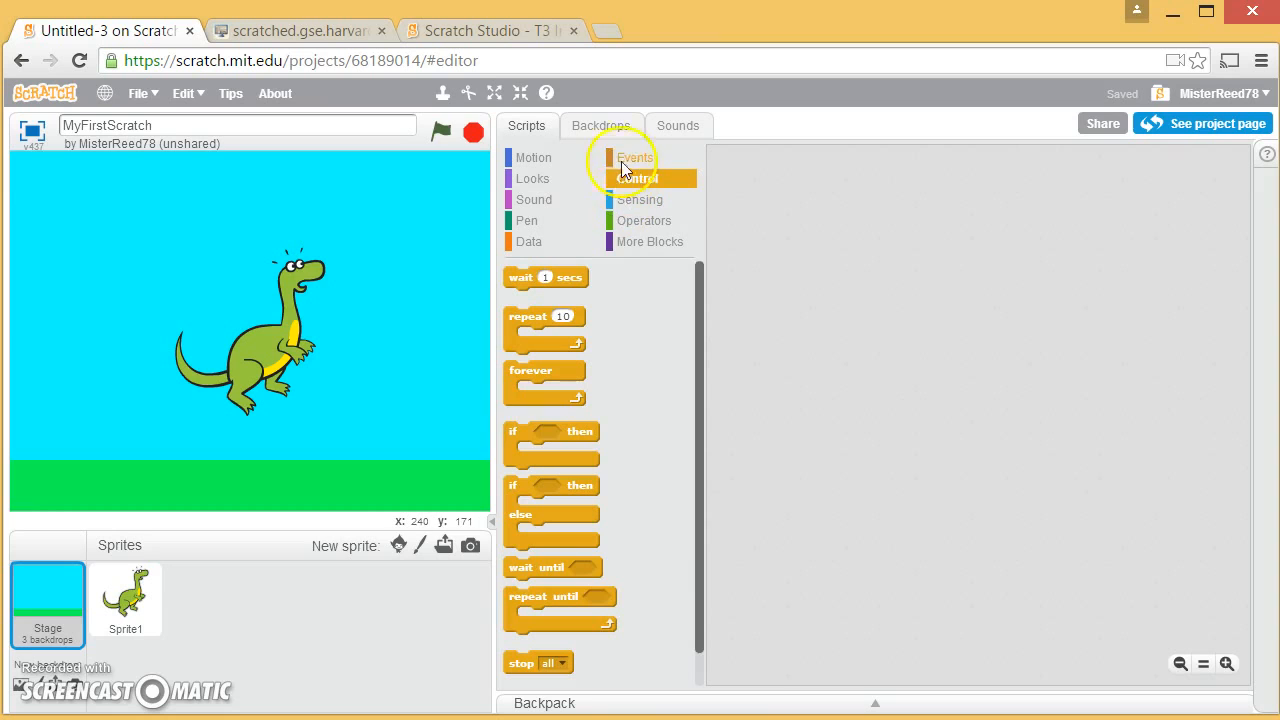
left_click(621, 160)
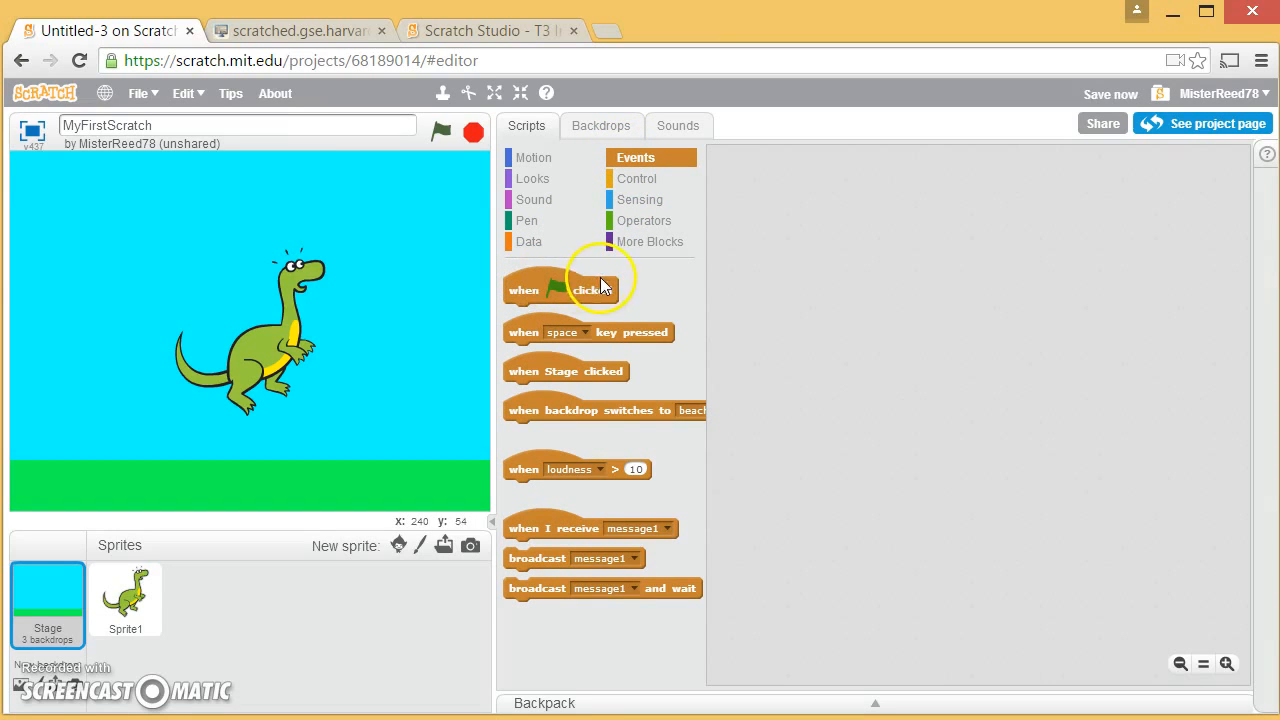
left_click_drag(532, 285, 771, 230)
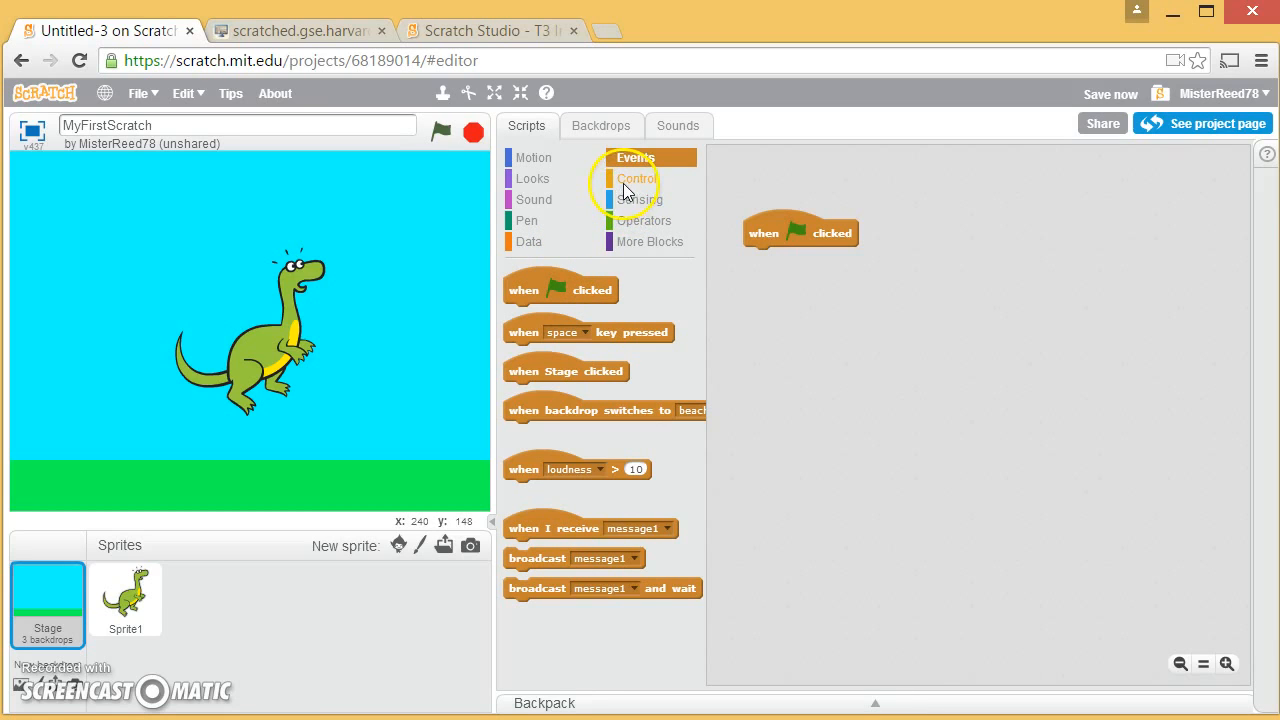
left_click(530, 180)
left_click(569, 340)
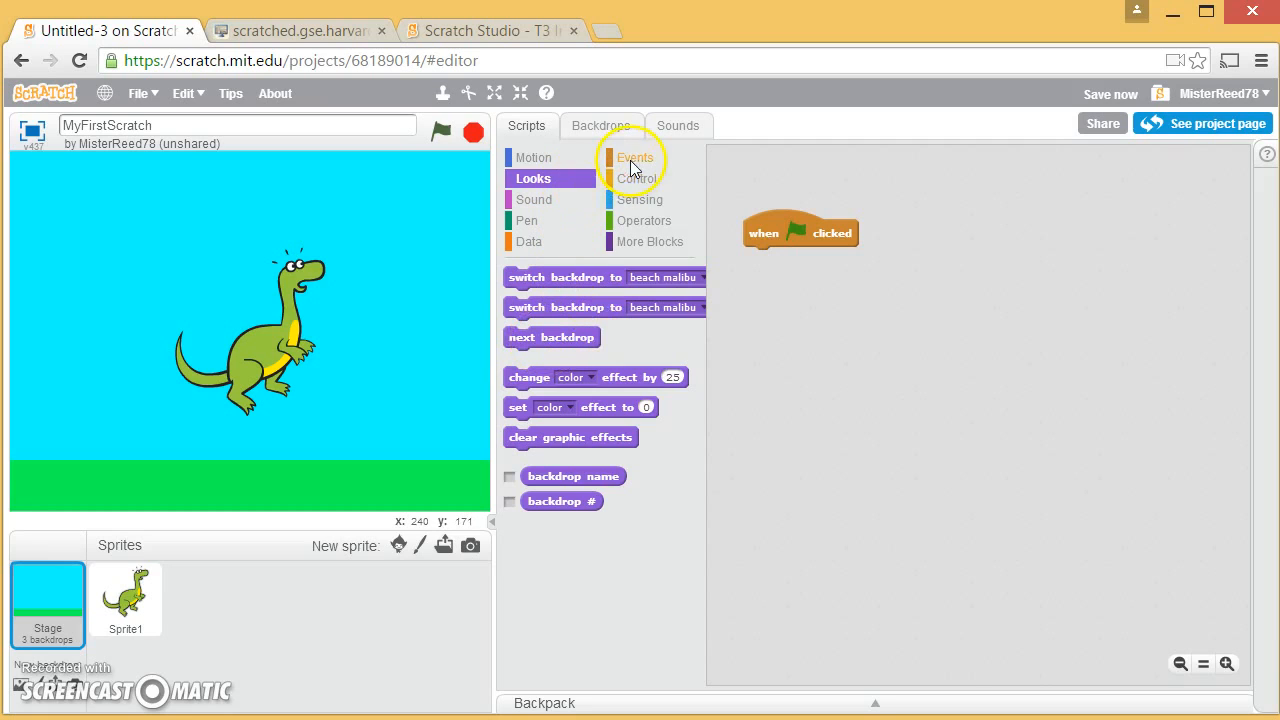
left_click_drag(553, 336, 815, 260)
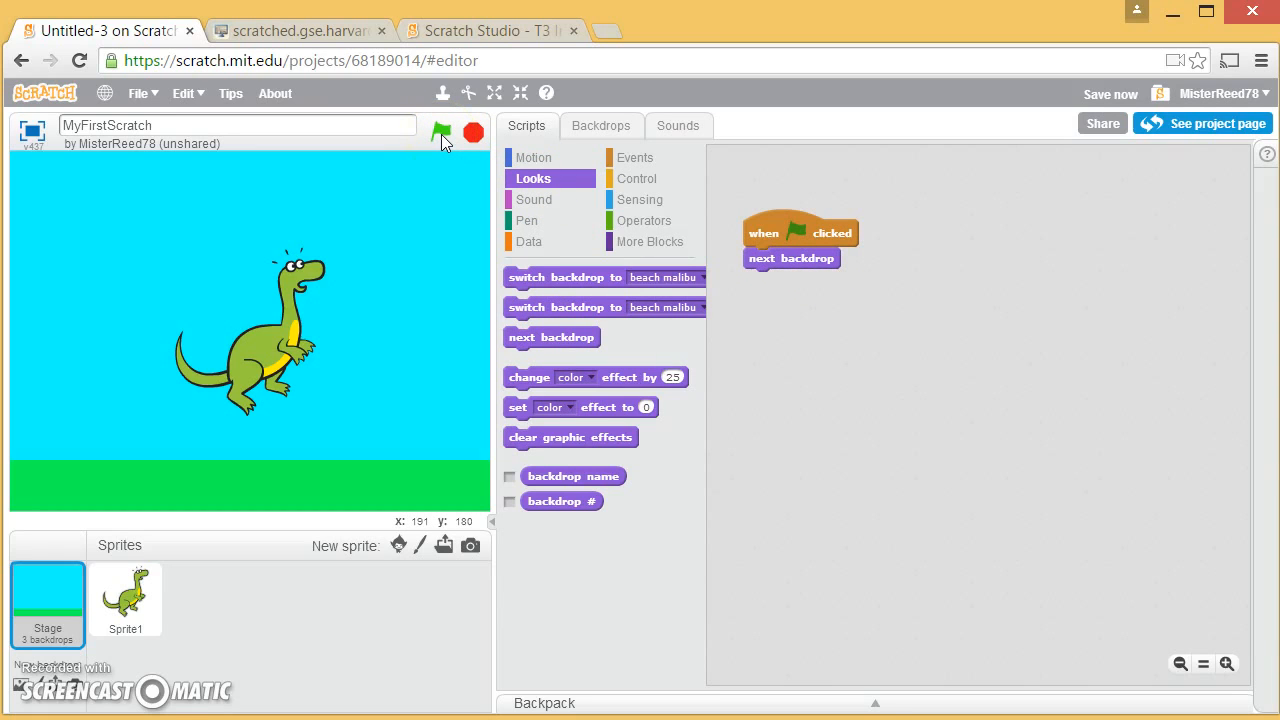
Compare Sprite1's script with the stage's, test-run and stop the project, and check the stage's list of backdrops.
left_click(130, 610)
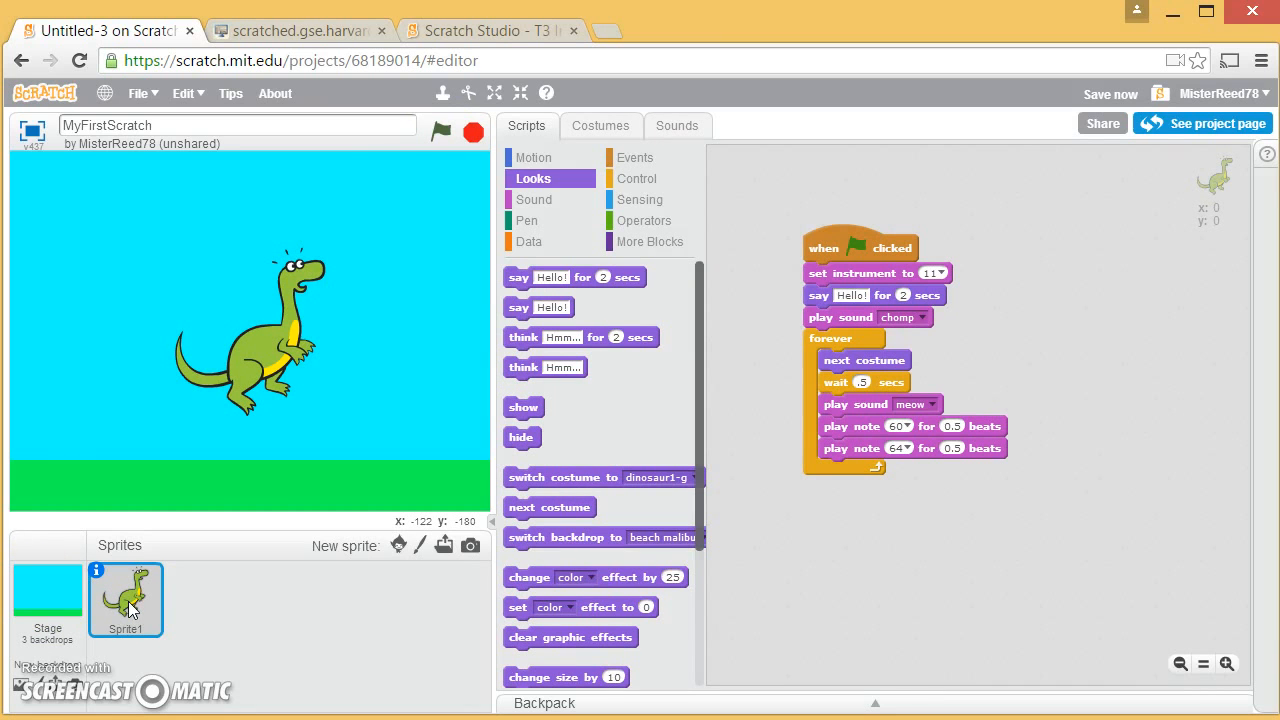
left_click(41, 622)
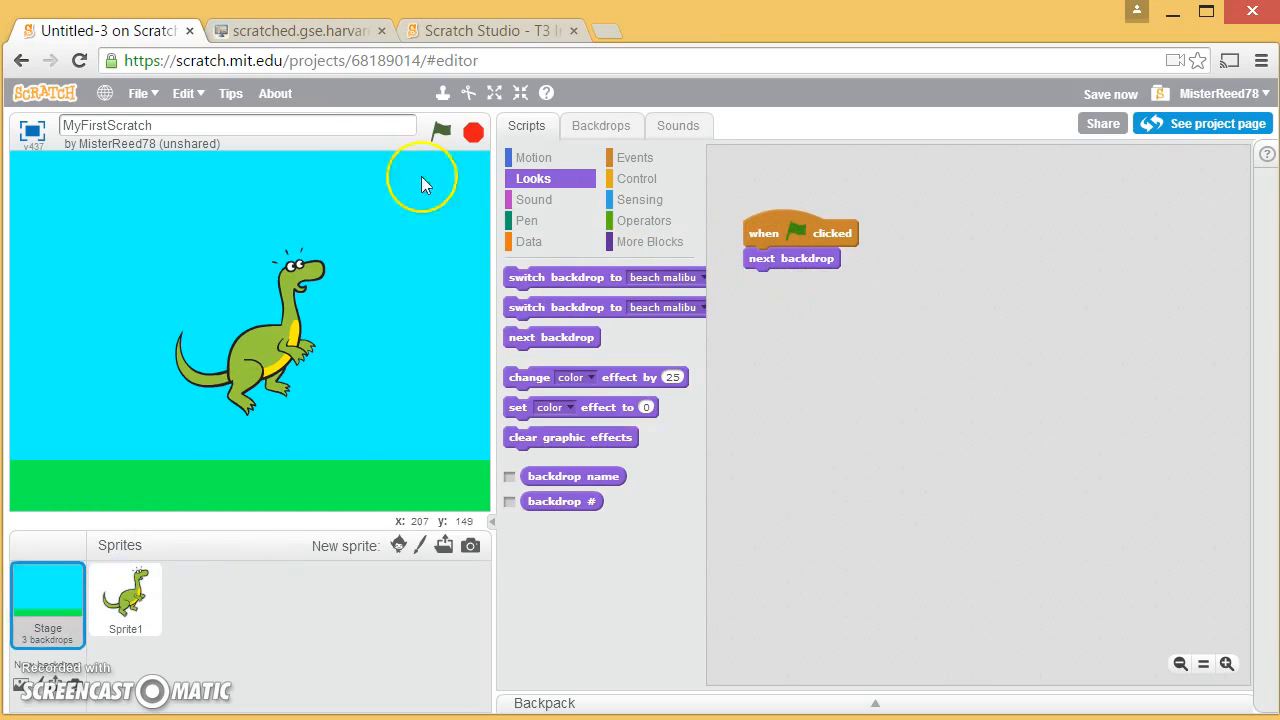
left_click(444, 143)
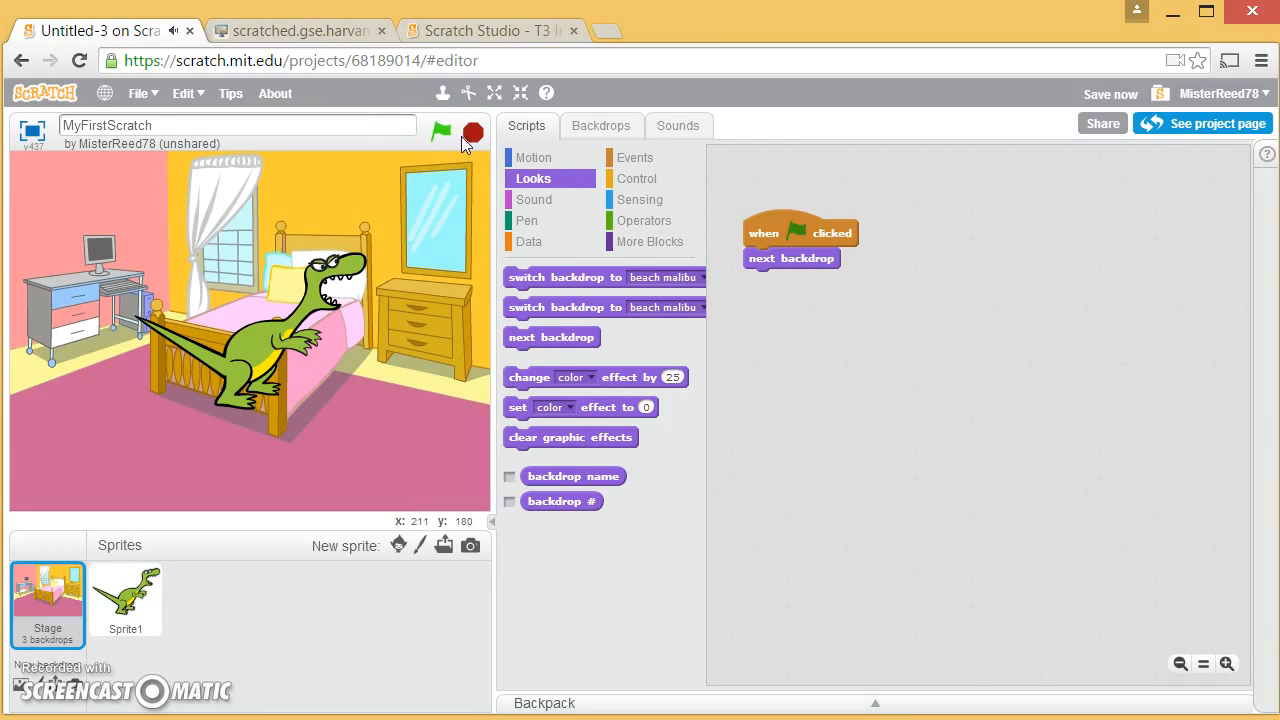
left_click(474, 138)
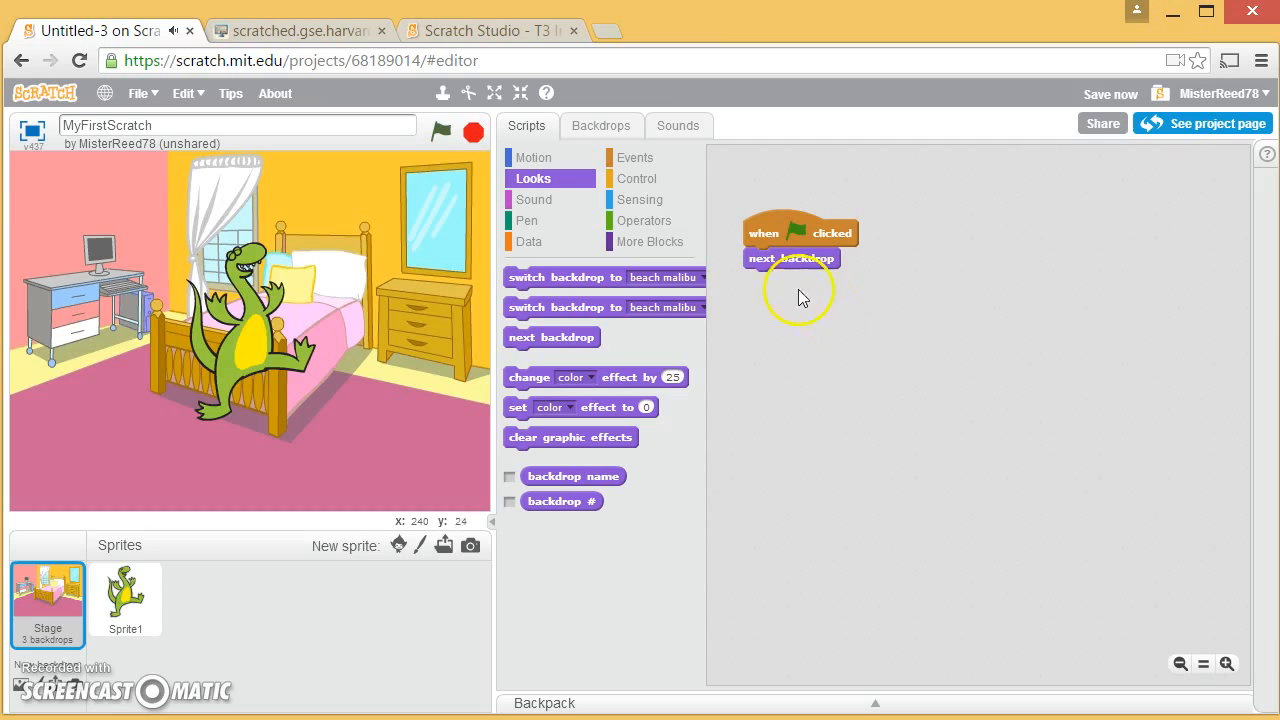
left_click(622, 130)
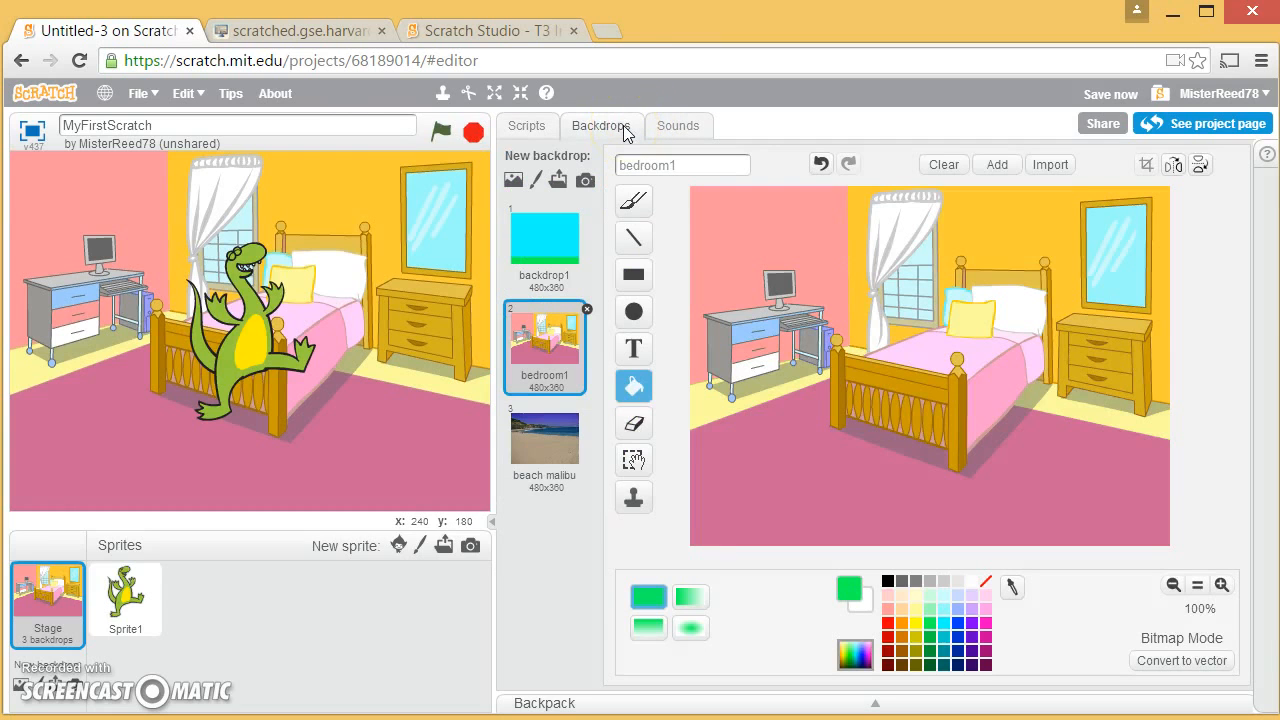
left_click(516, 127)
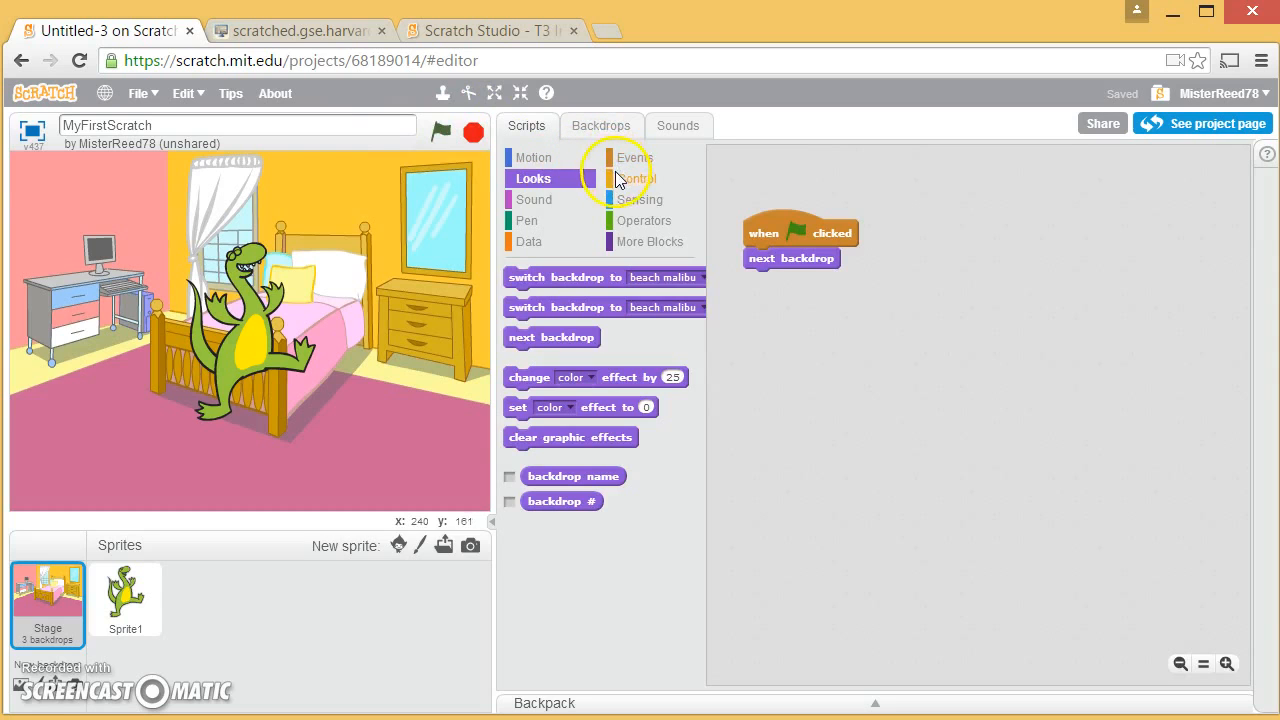
Place the stage script's "next backdrop" block inside a "forever" loop, followed by a "wait 1 secs" block.
left_click(620, 180)
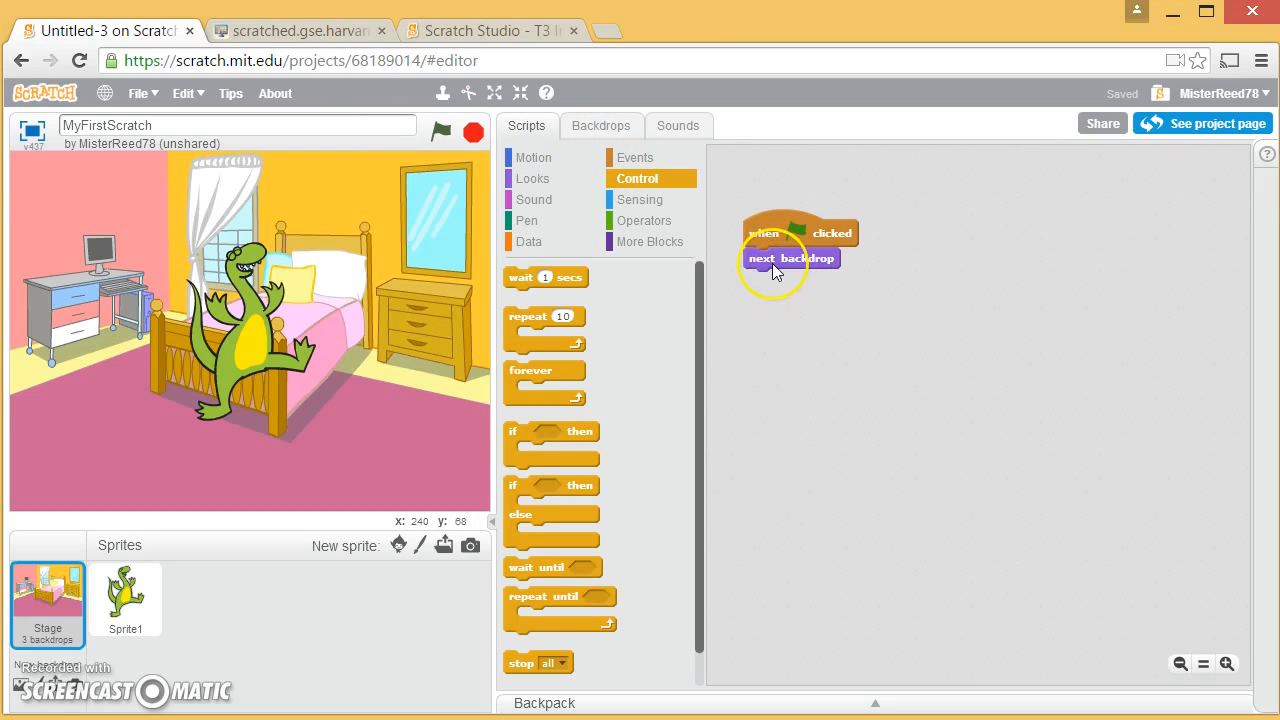
left_click_drag(772, 263, 784, 306)
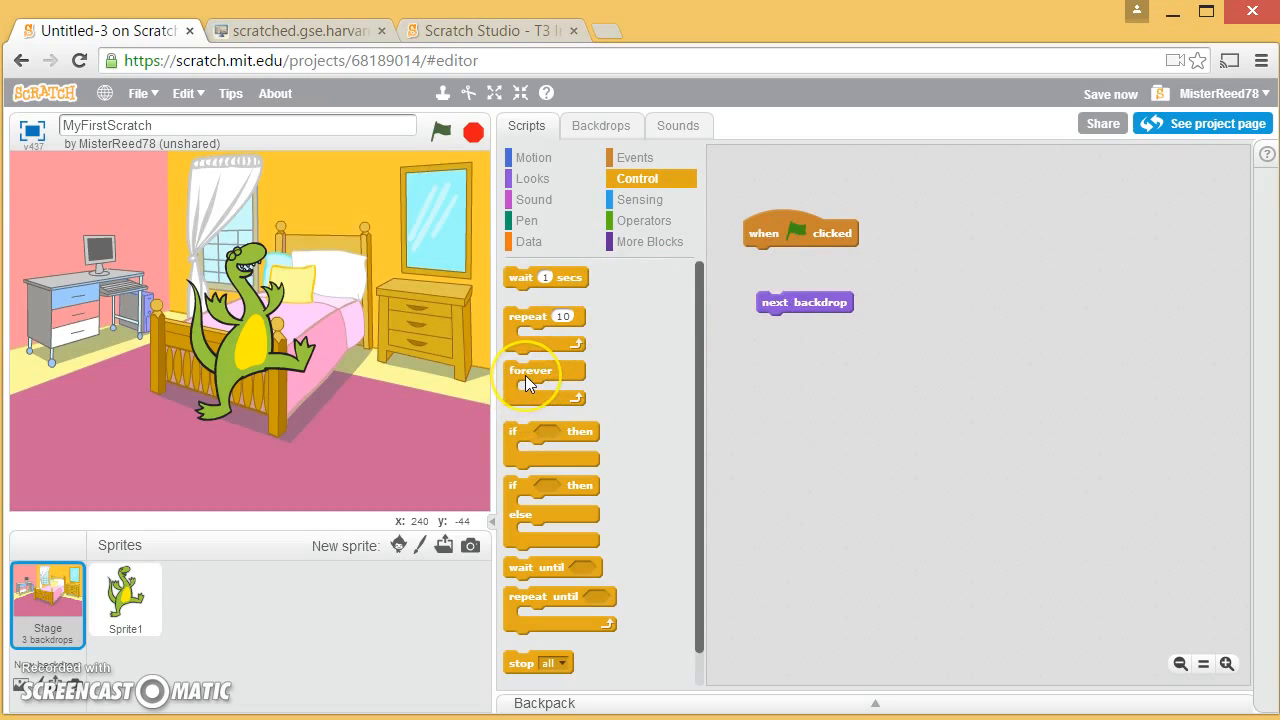
left_click_drag(527, 383, 786, 252)
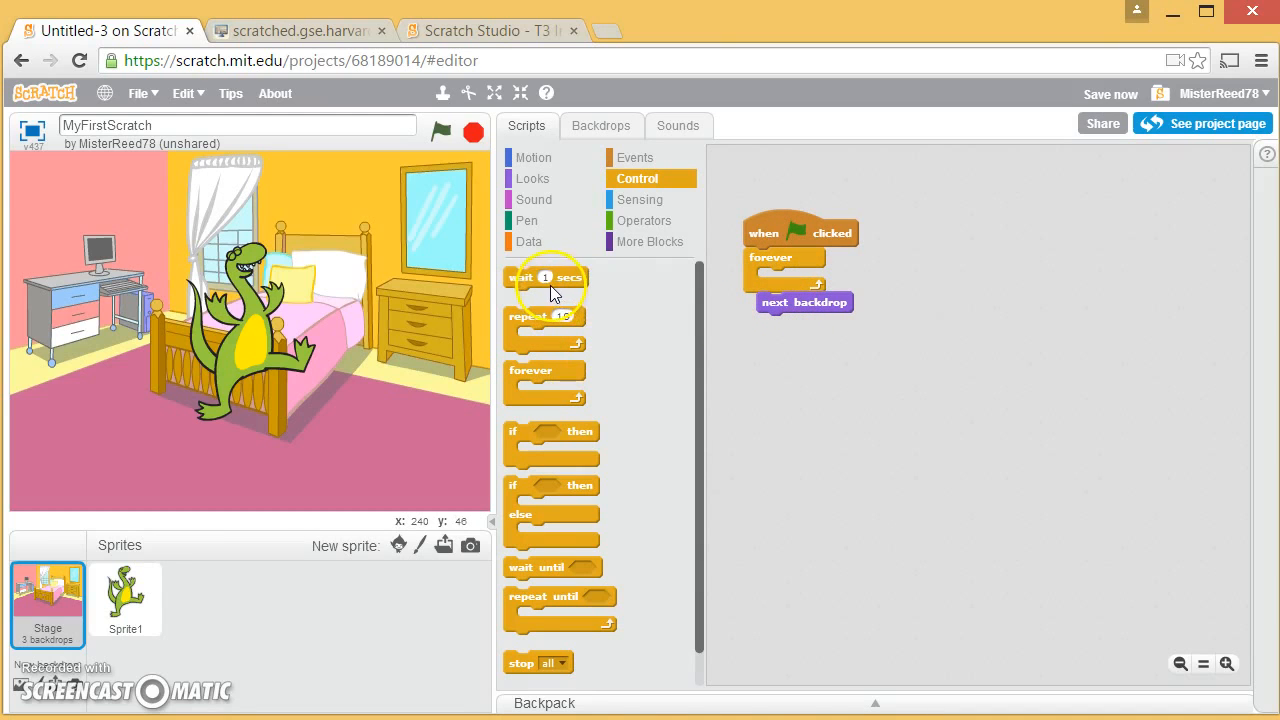
left_click_drag(533, 278, 770, 290)
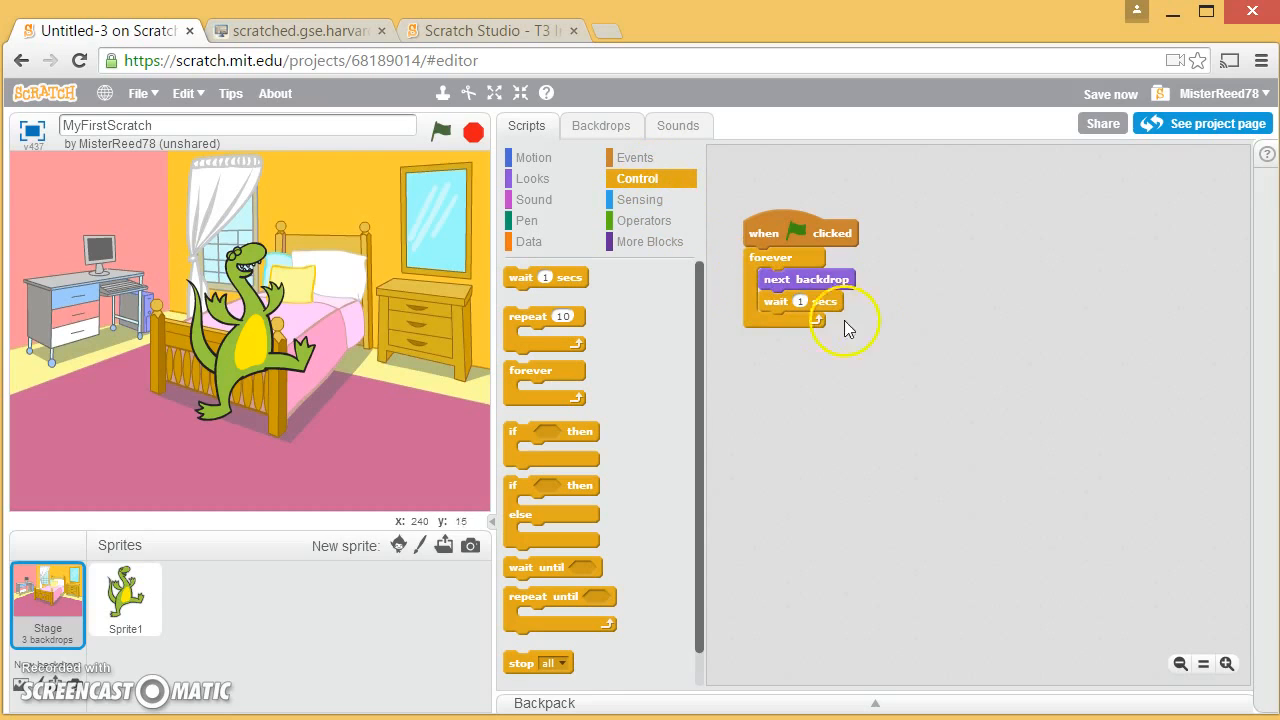
Run the project to test the looping backdrop changes on the stage and stop it.
left_click(441, 131)
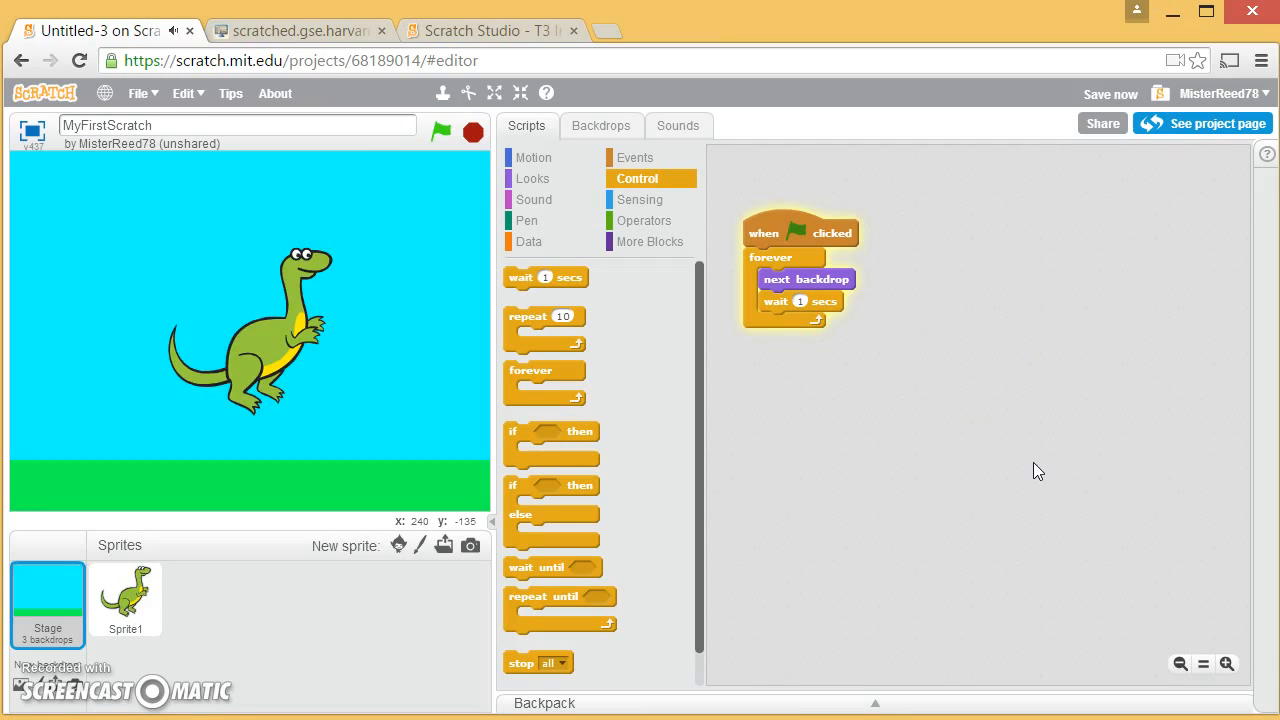
left_click(441, 133)
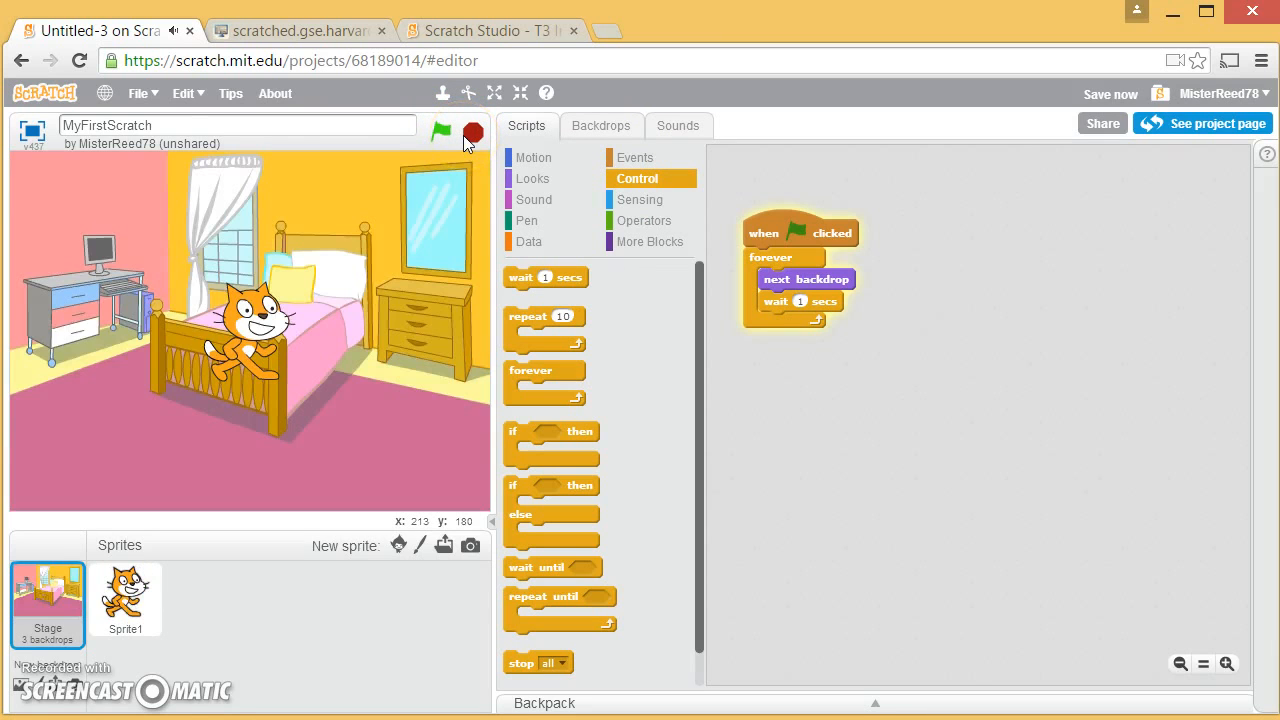
left_click(466, 139)
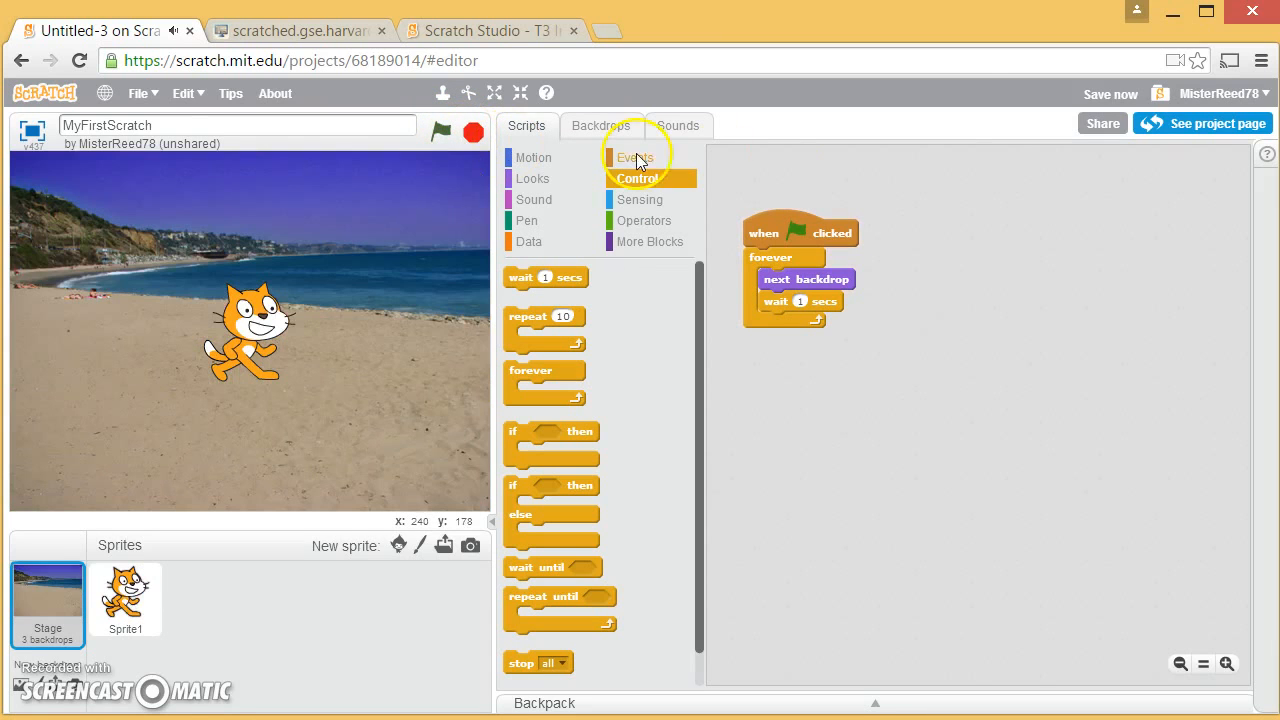
Save the project and delete the entire "when green flag clicked" script from the stage.
left_click(1119, 102)
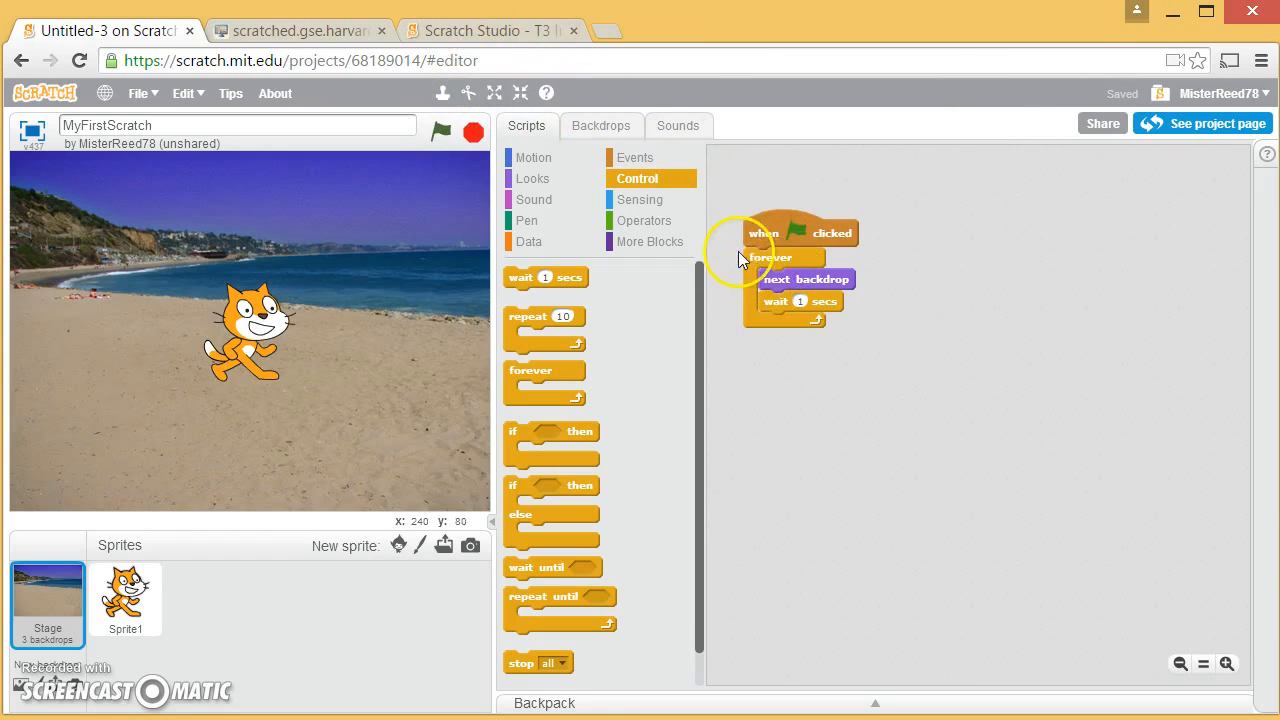
left_click(467, 93)
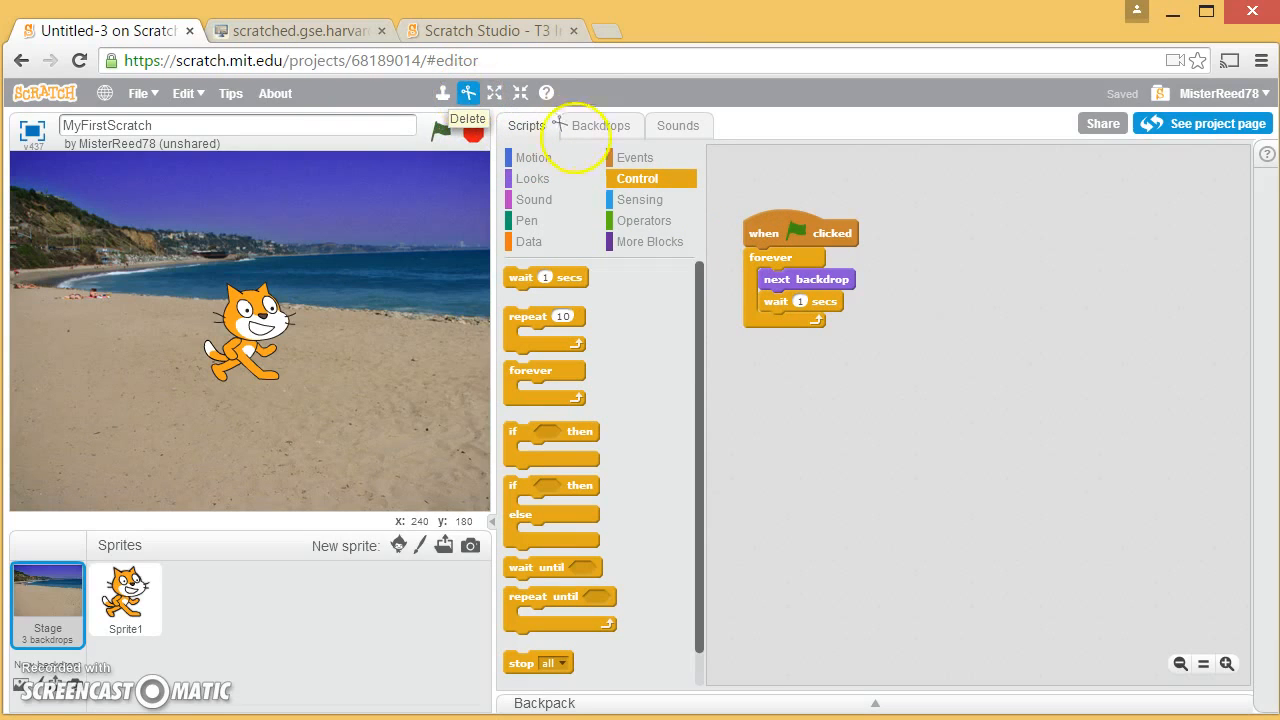
left_click(767, 222)
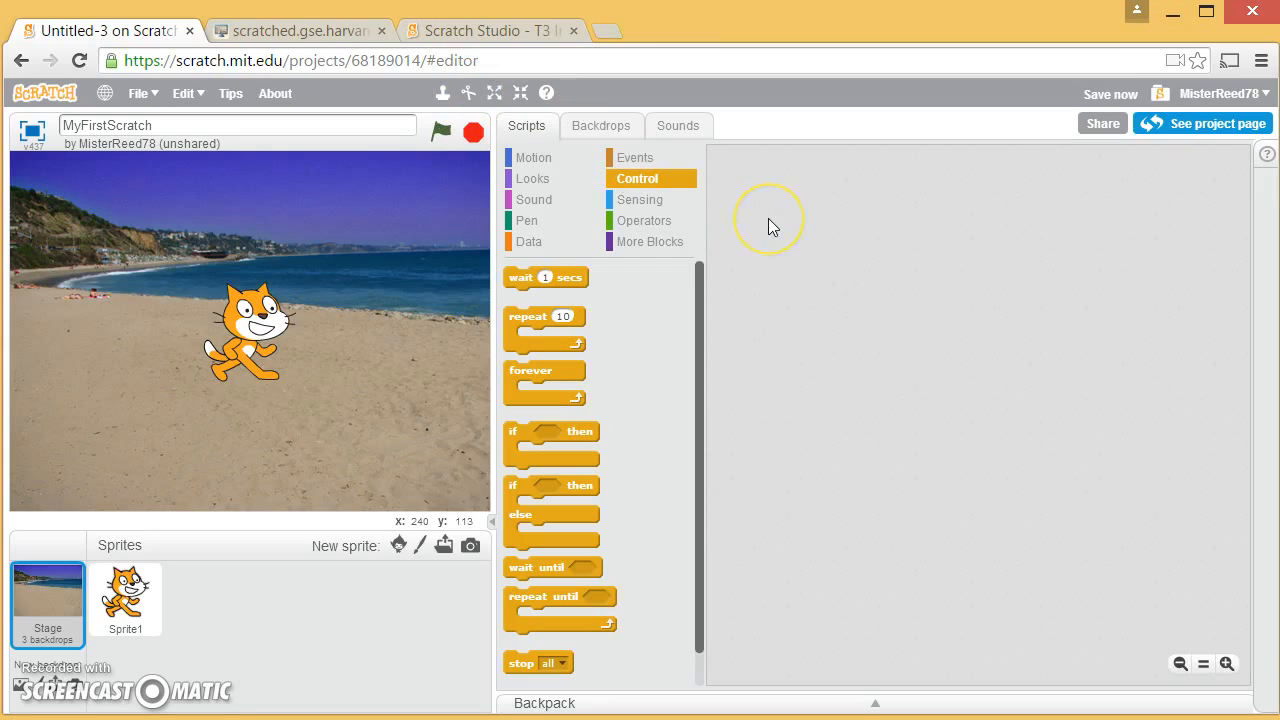
Examine the Looks blocks offered for Sprite1 and compare them with the Looks and Events blocks offered for the stage.
left_click(132, 620)
left_click(133, 622)
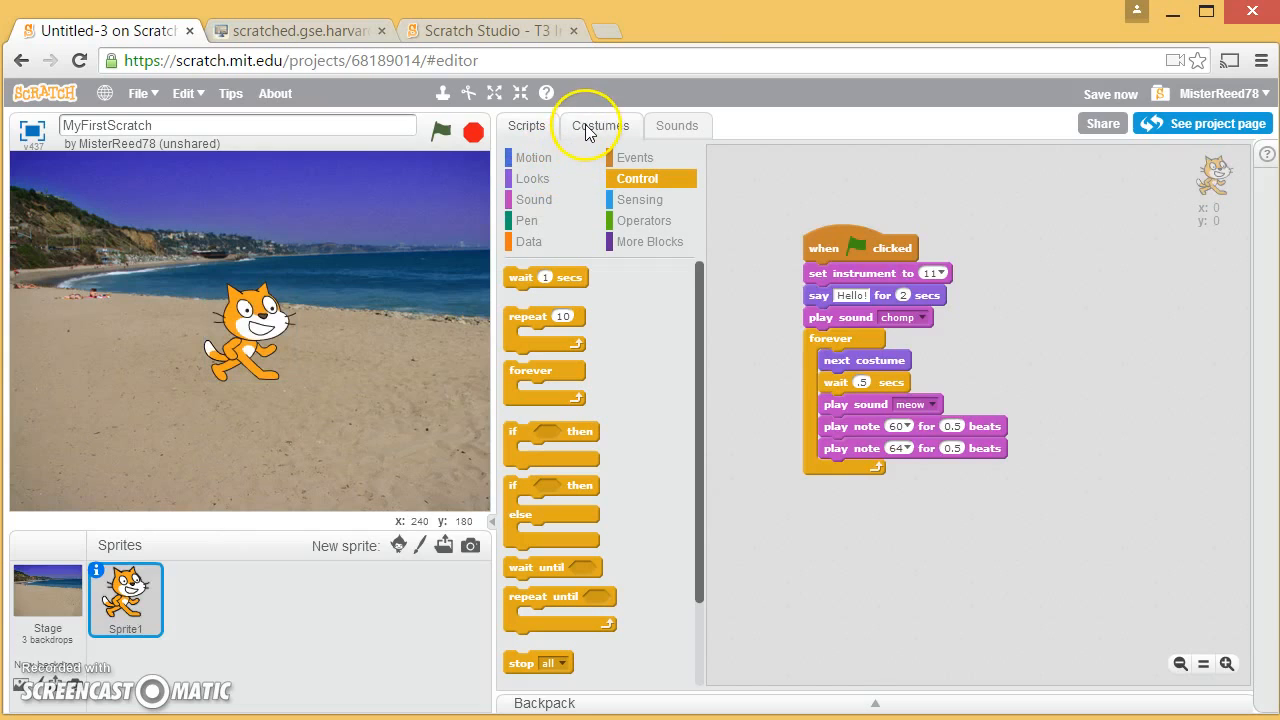
left_click(514, 183)
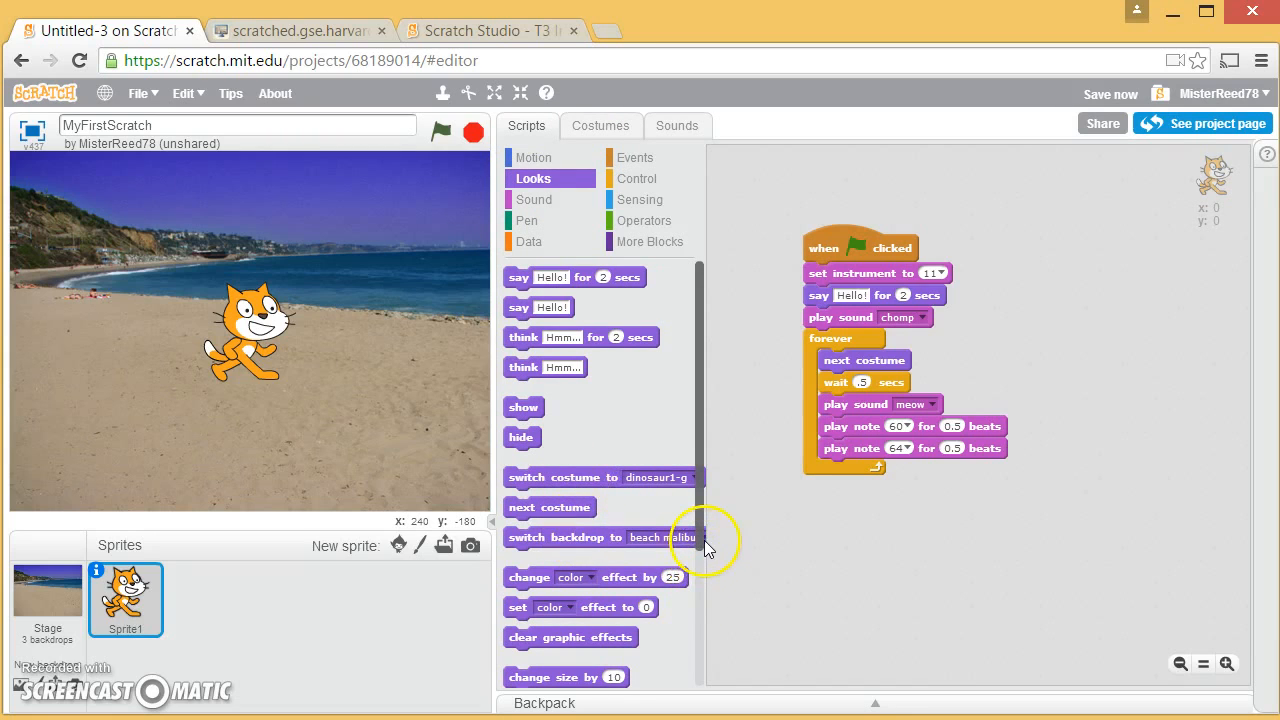
left_click_drag(701, 539, 694, 643)
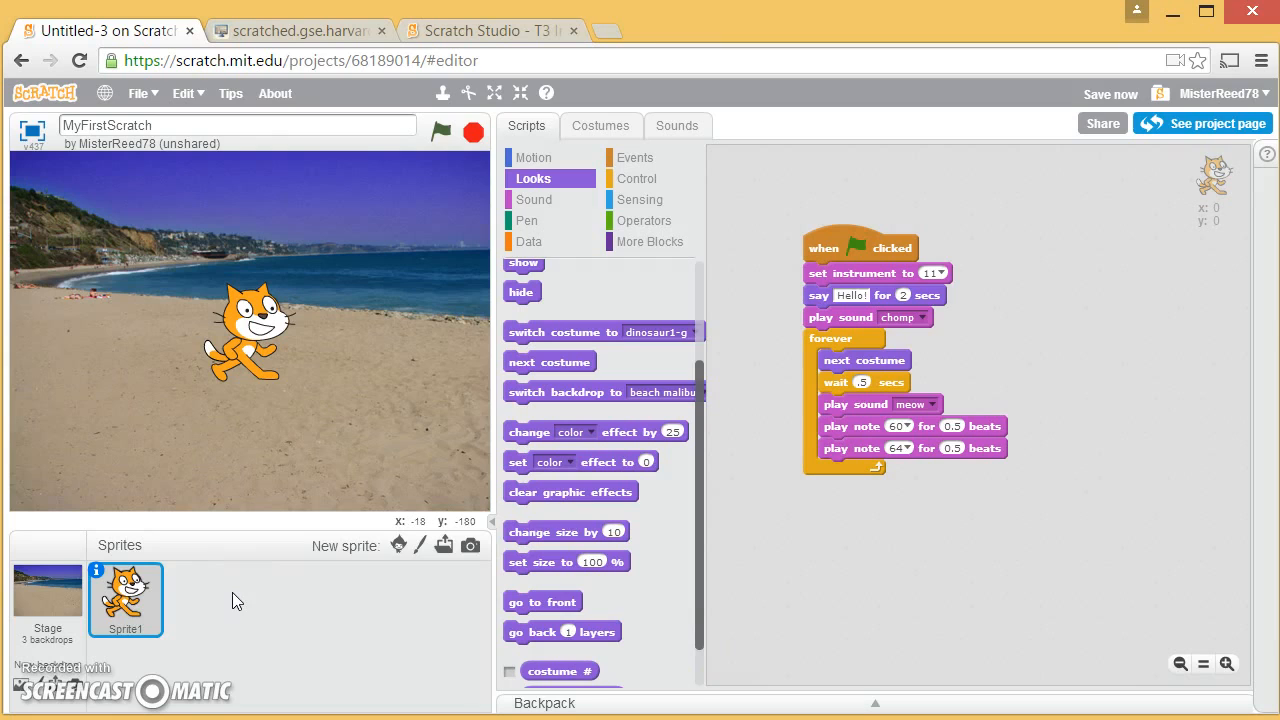
left_click(71, 598)
left_click(63, 598)
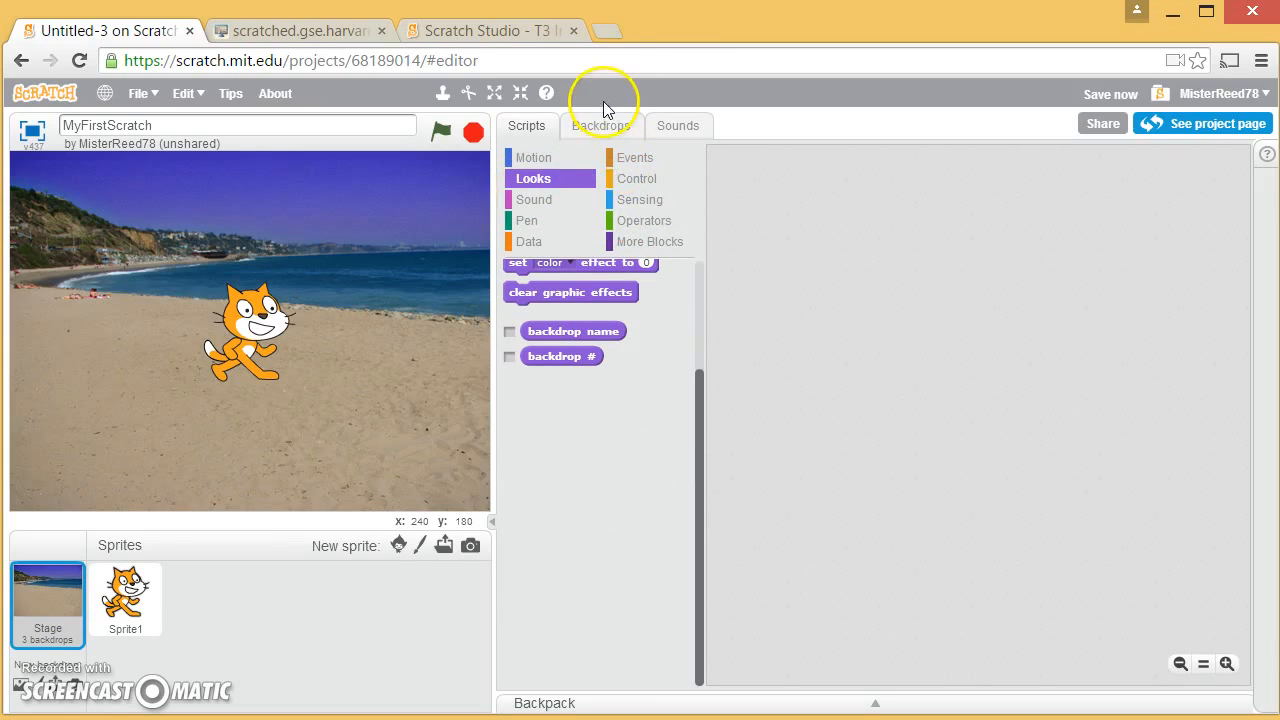
left_click(687, 120)
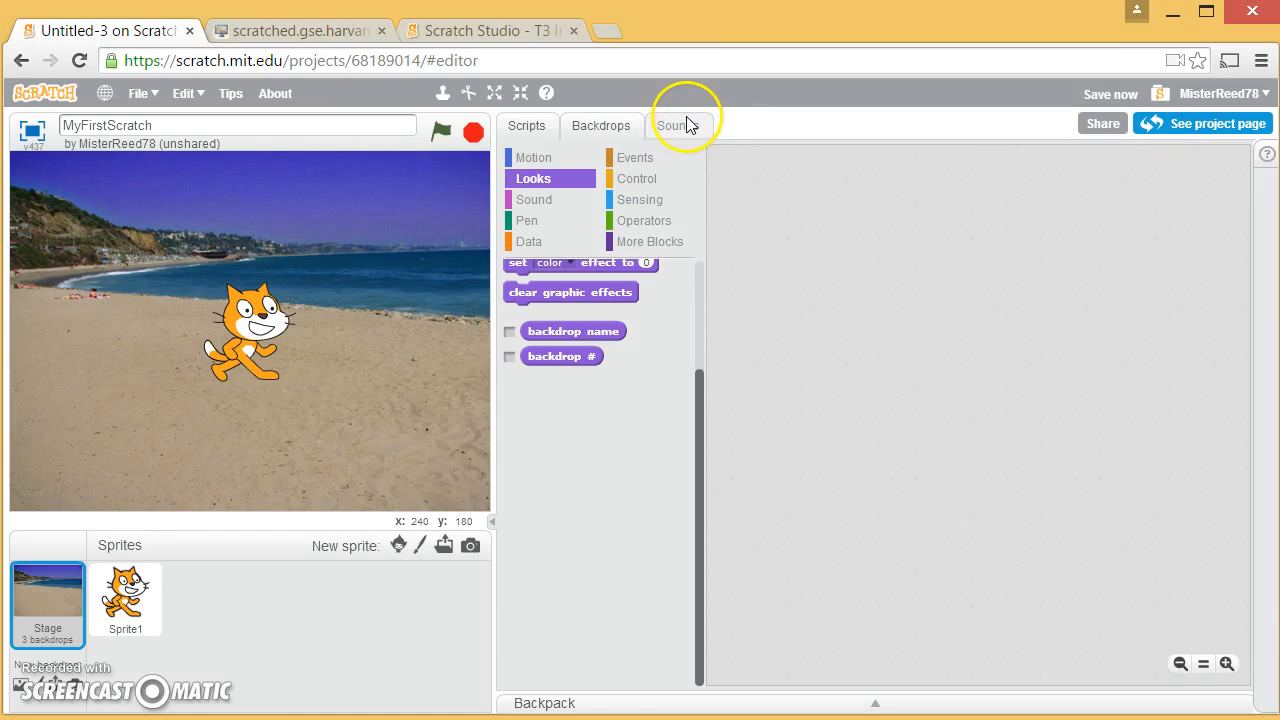
left_click(545, 126)
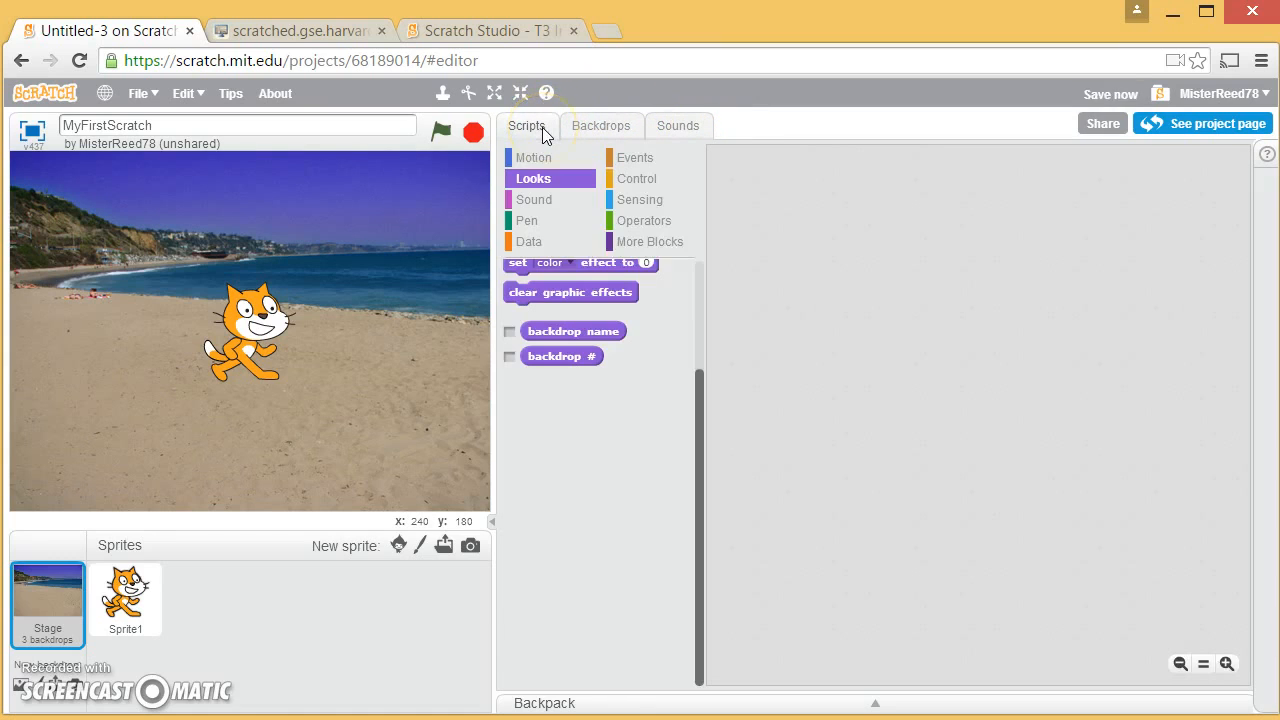
left_click(590, 293)
left_click_drag(590, 295, 588, 315)
left_click(56, 632)
left_click(632, 157)
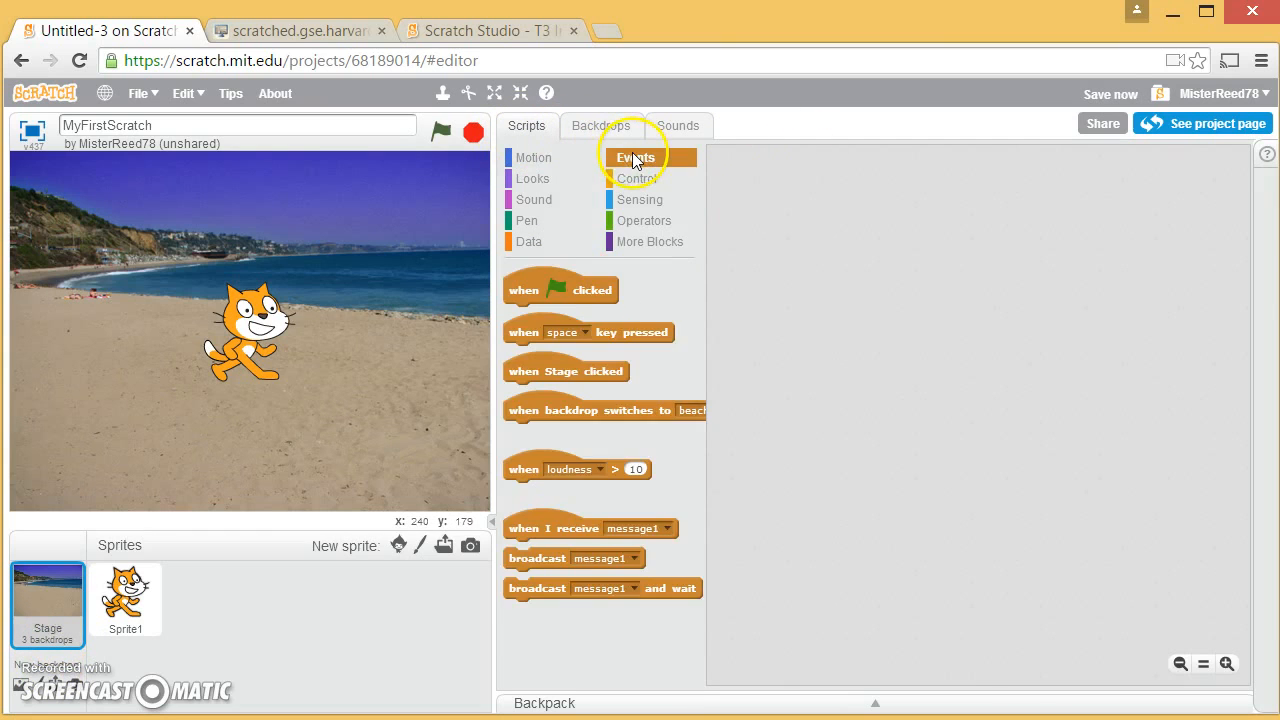
left_click(537, 178)
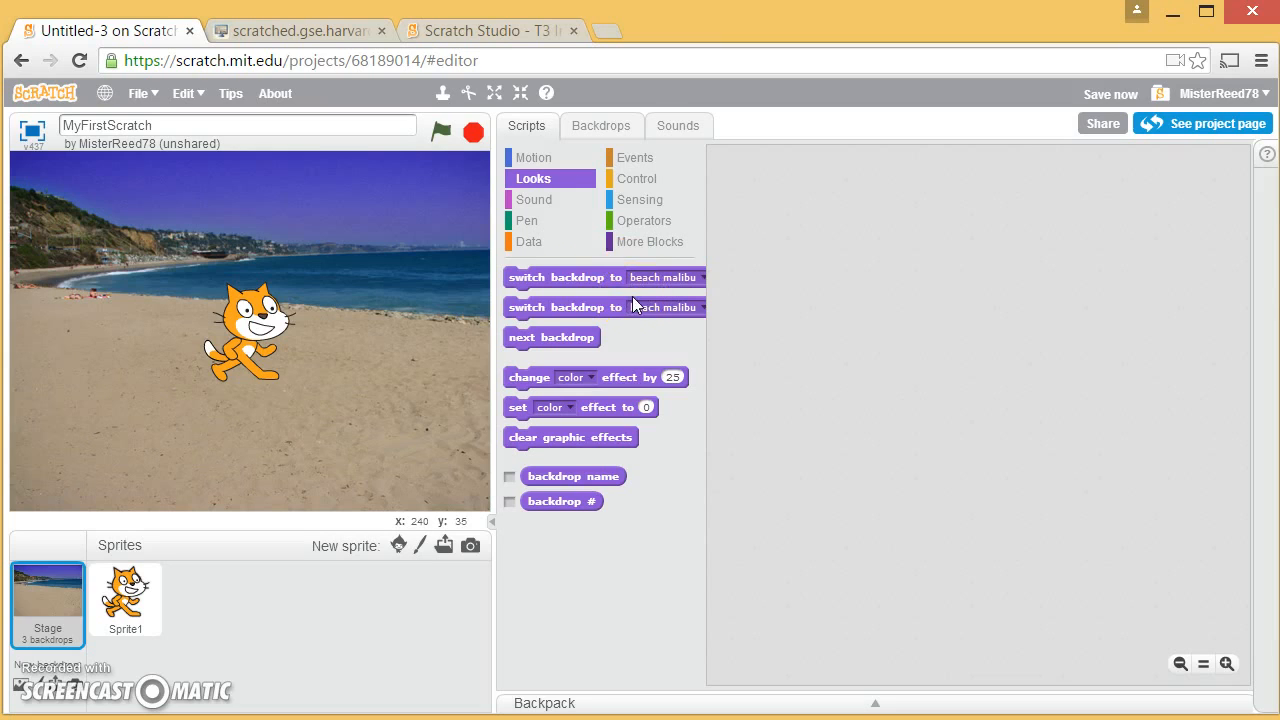
Build a stage script with a "when space key pressed" block followed by a "next backdrop" block.
left_click(620, 158)
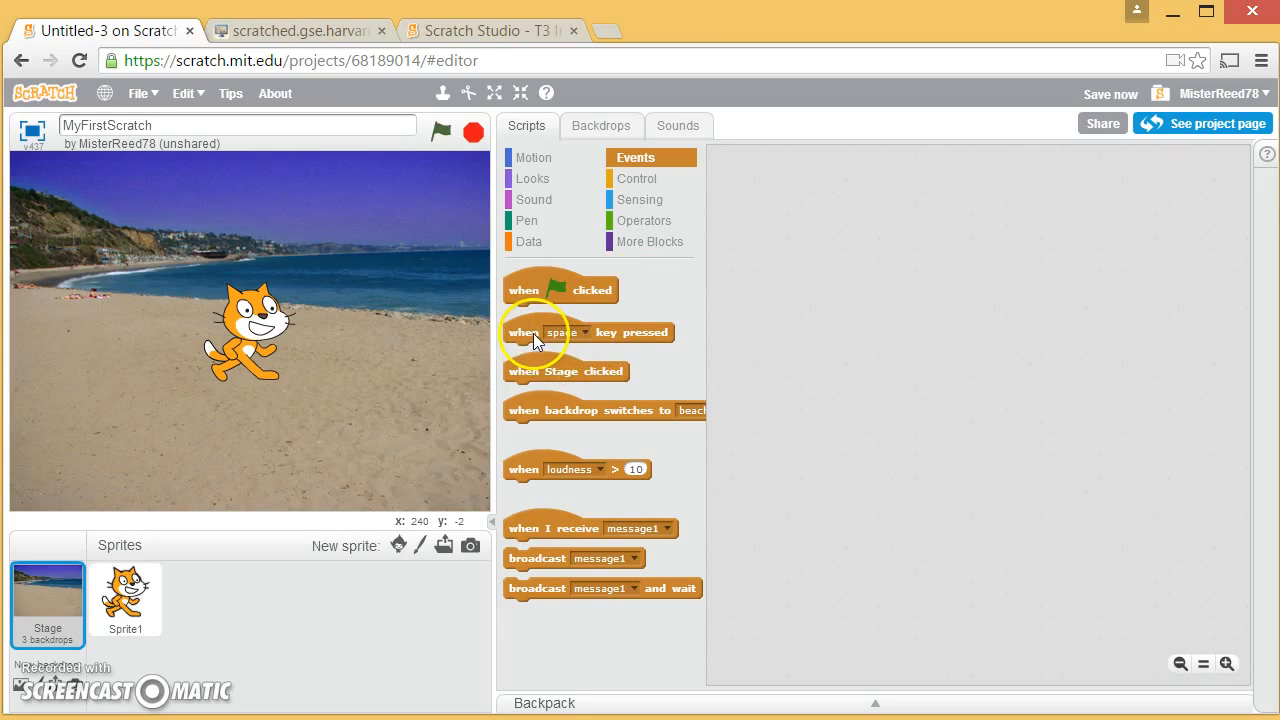
left_click_drag(530, 333, 930, 255)
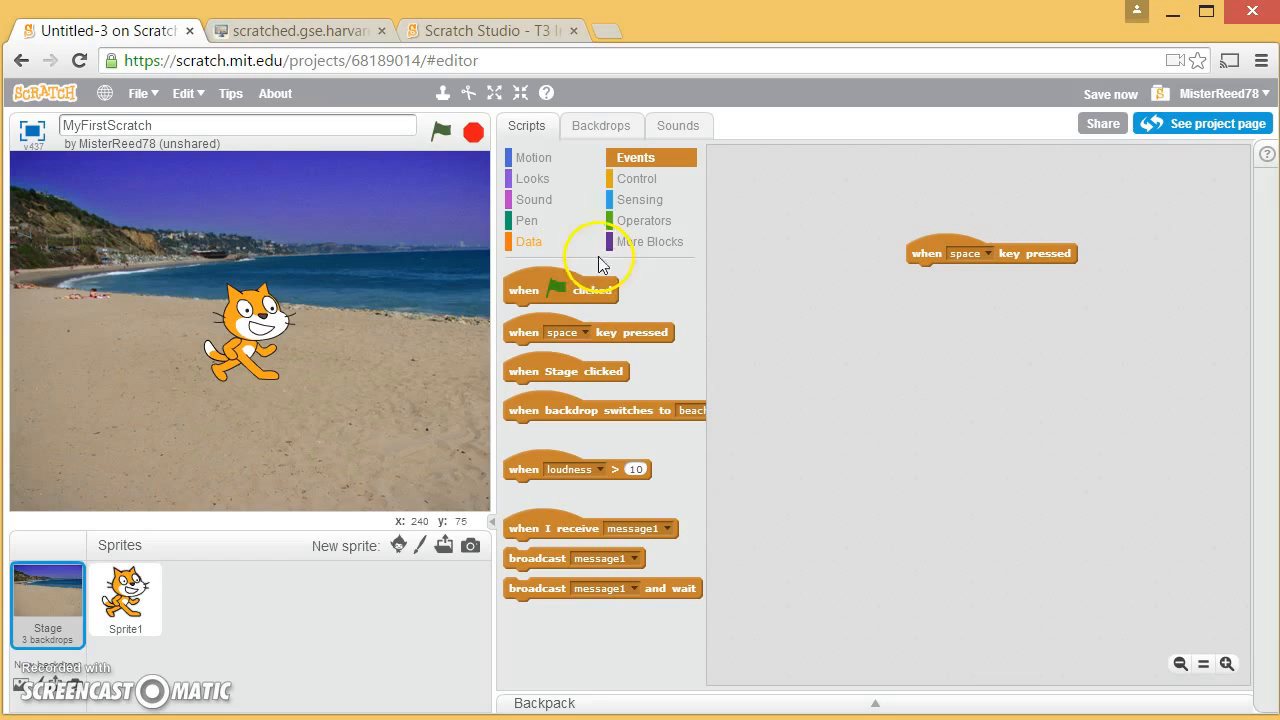
left_click(546, 178)
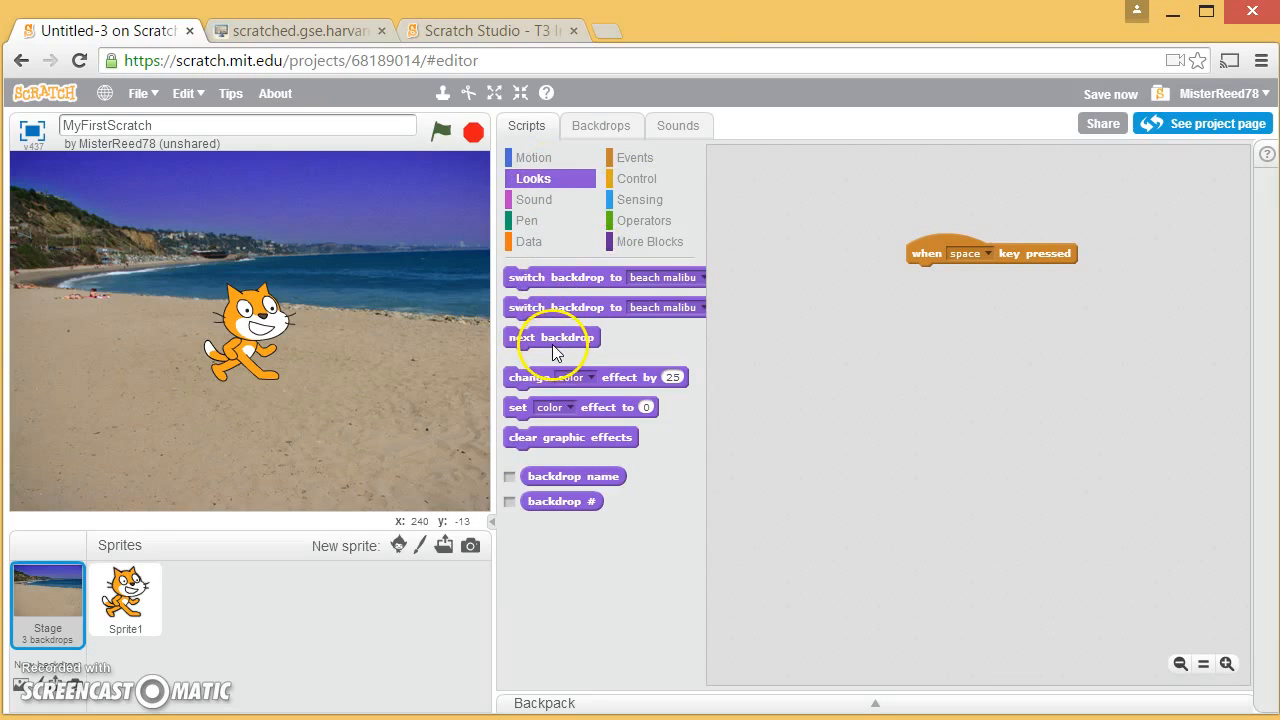
left_click_drag(555, 342, 986, 286)
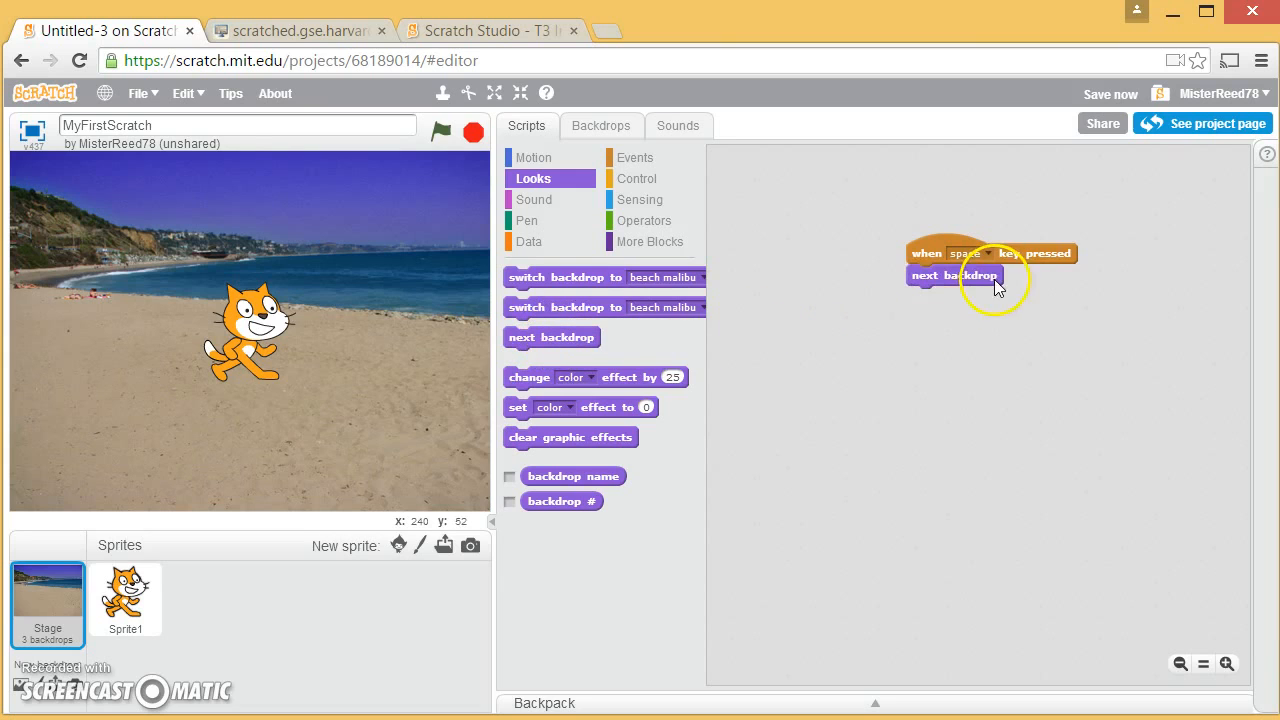
Run the project, trigger the space-key script repeatedly to cycle through the backdrops, and stop the project.
left_click(441, 131)
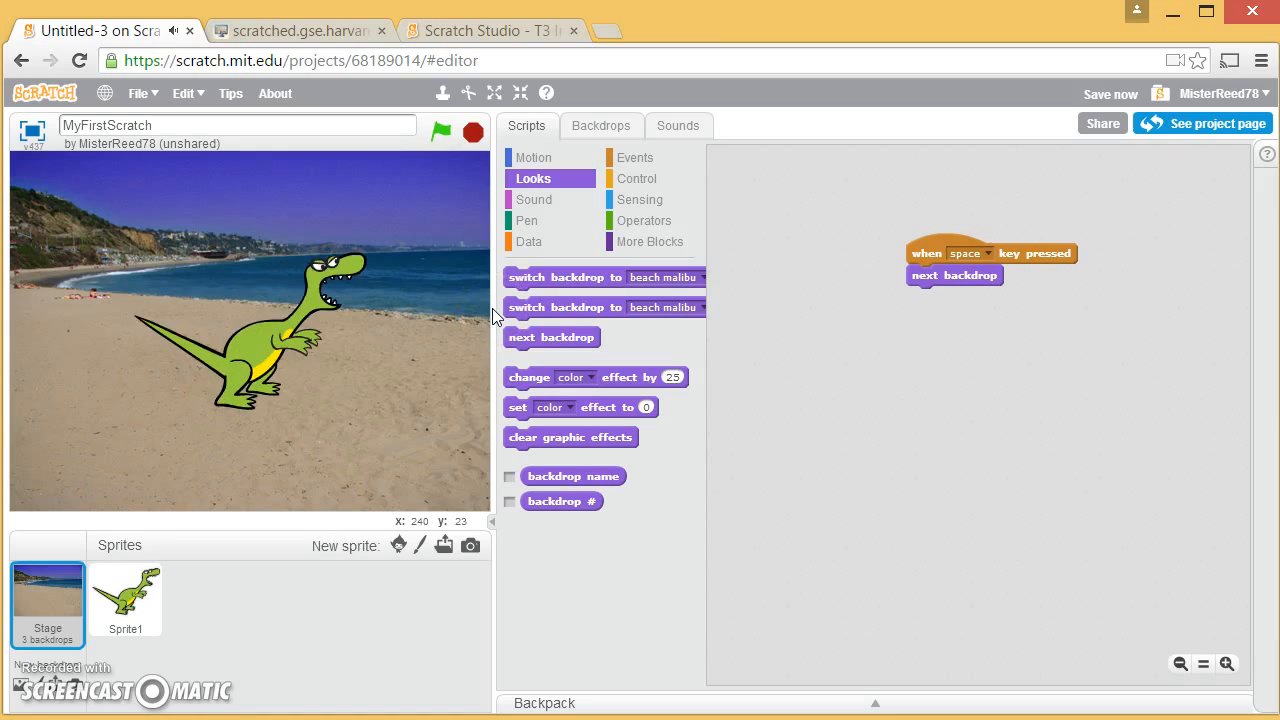
key("space")
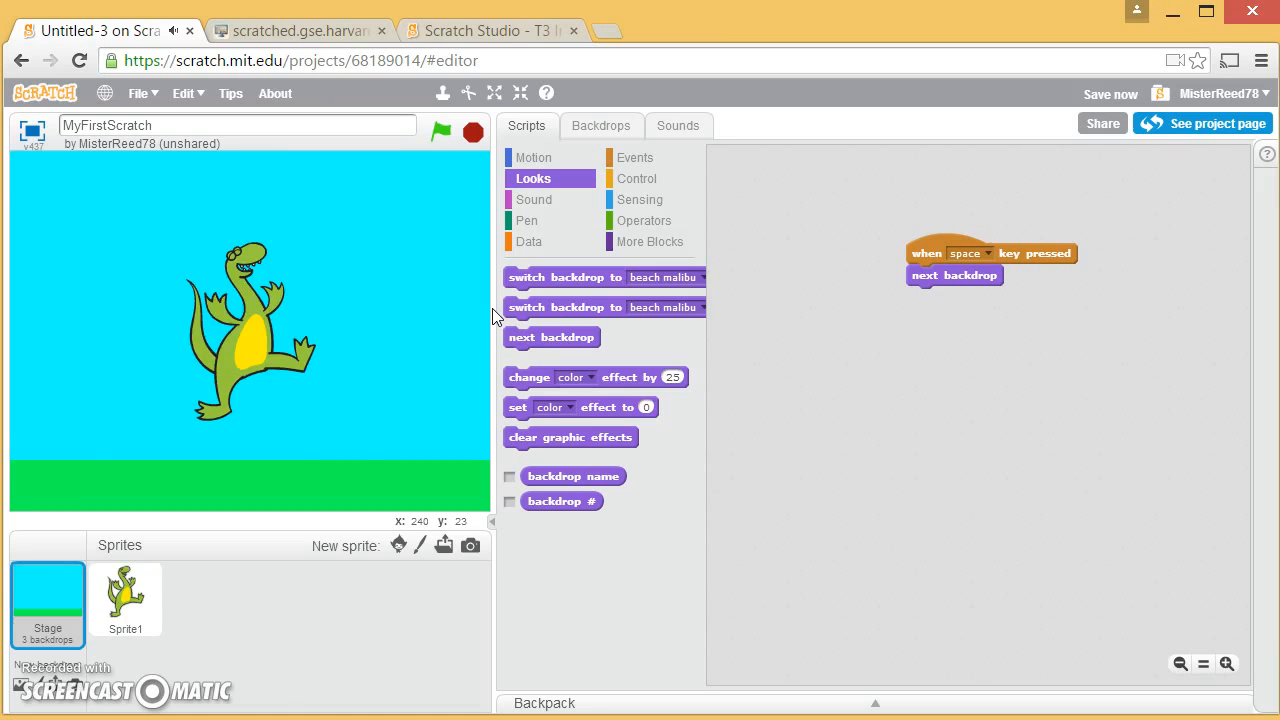
key("space")
key("space")
key("space")
key("space")
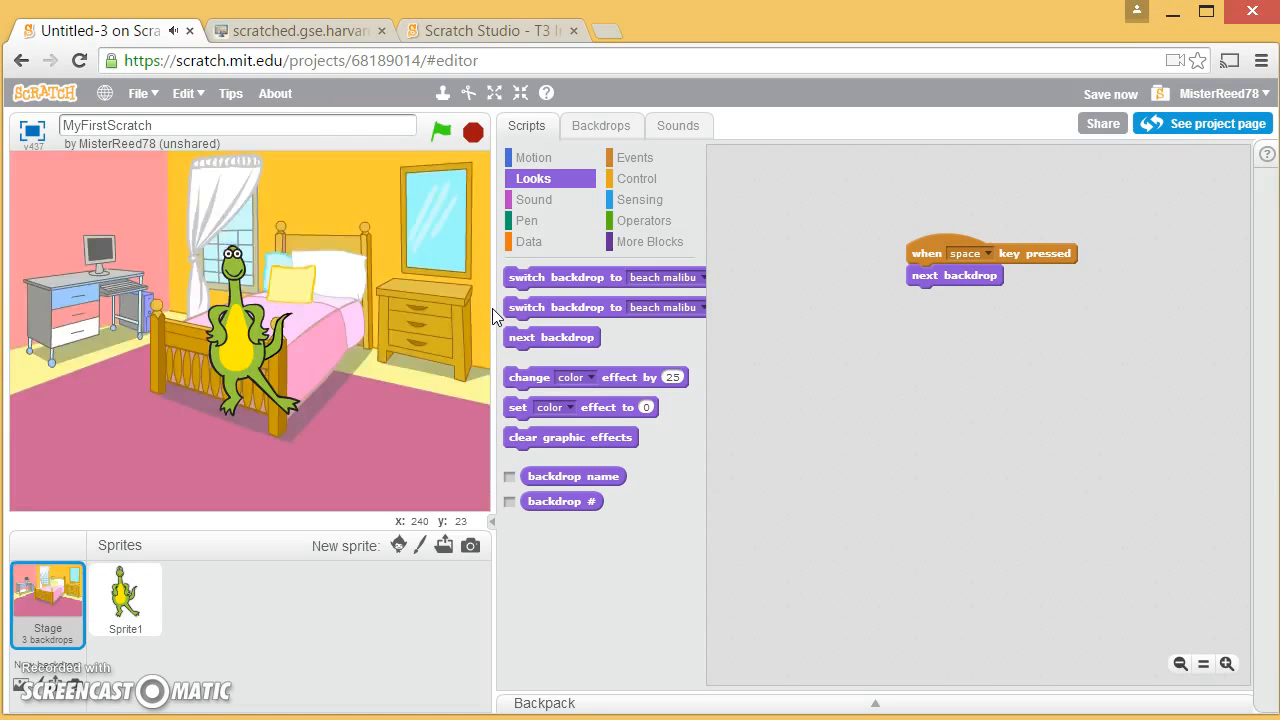
key("space")
key("space")
key("space")
key("space")
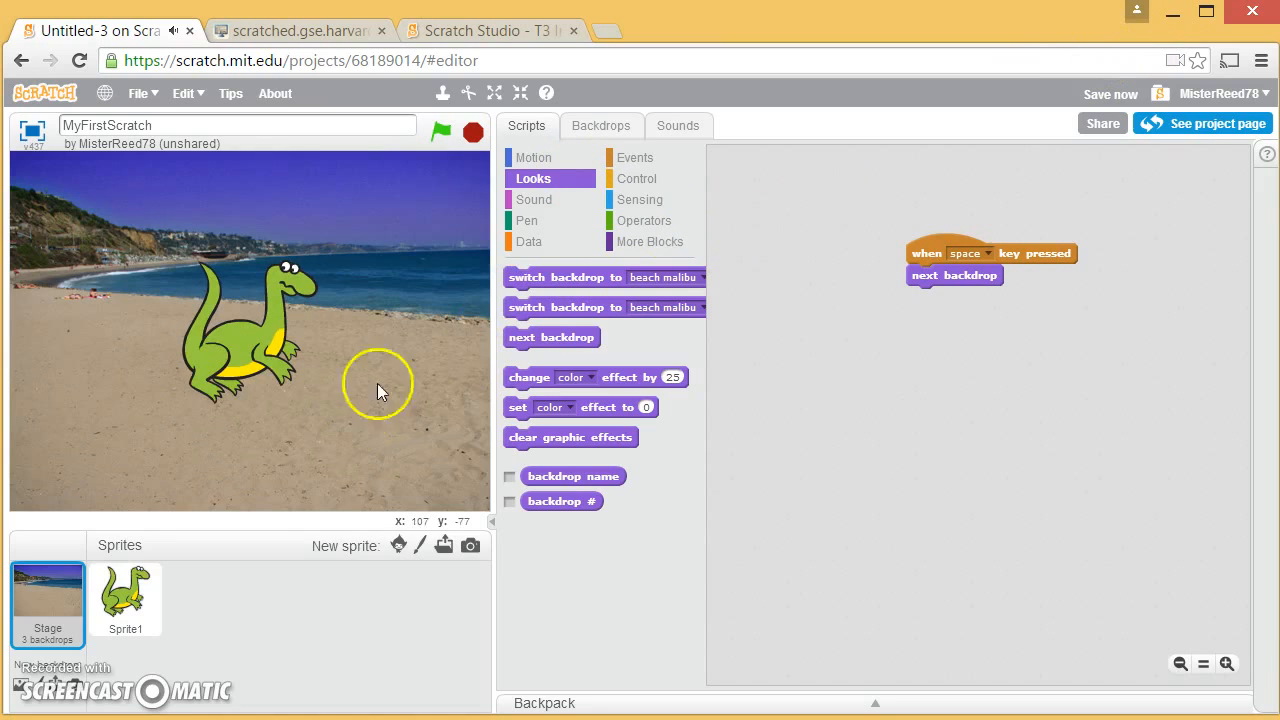
left_click(471, 136)
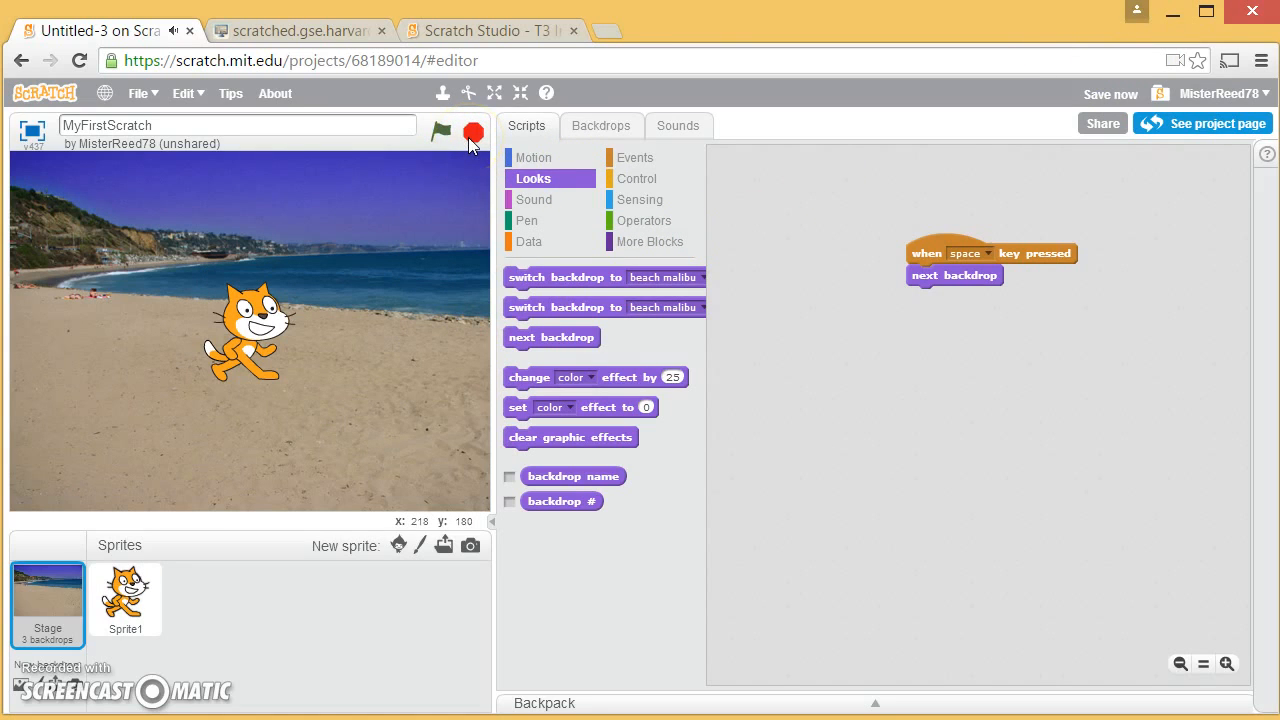
Save the project, check the stage's sounds and return to the stage's scripts.
left_click(1133, 96)
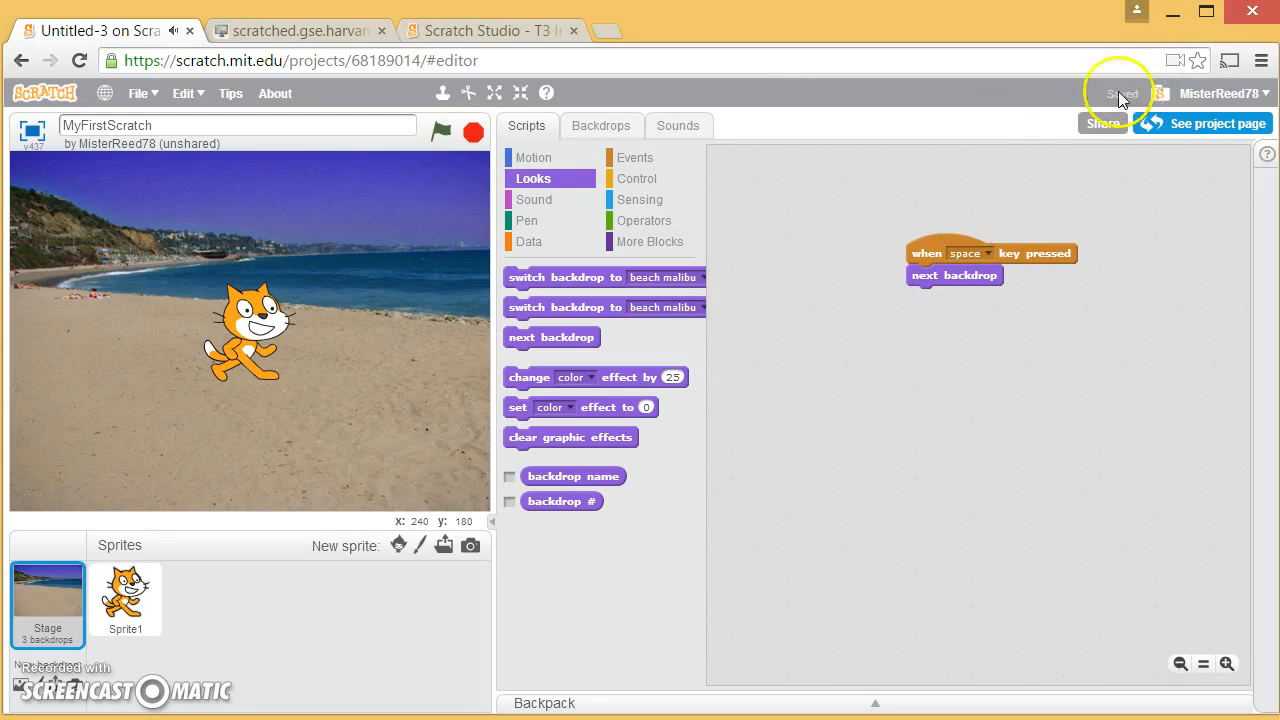
left_click(683, 128)
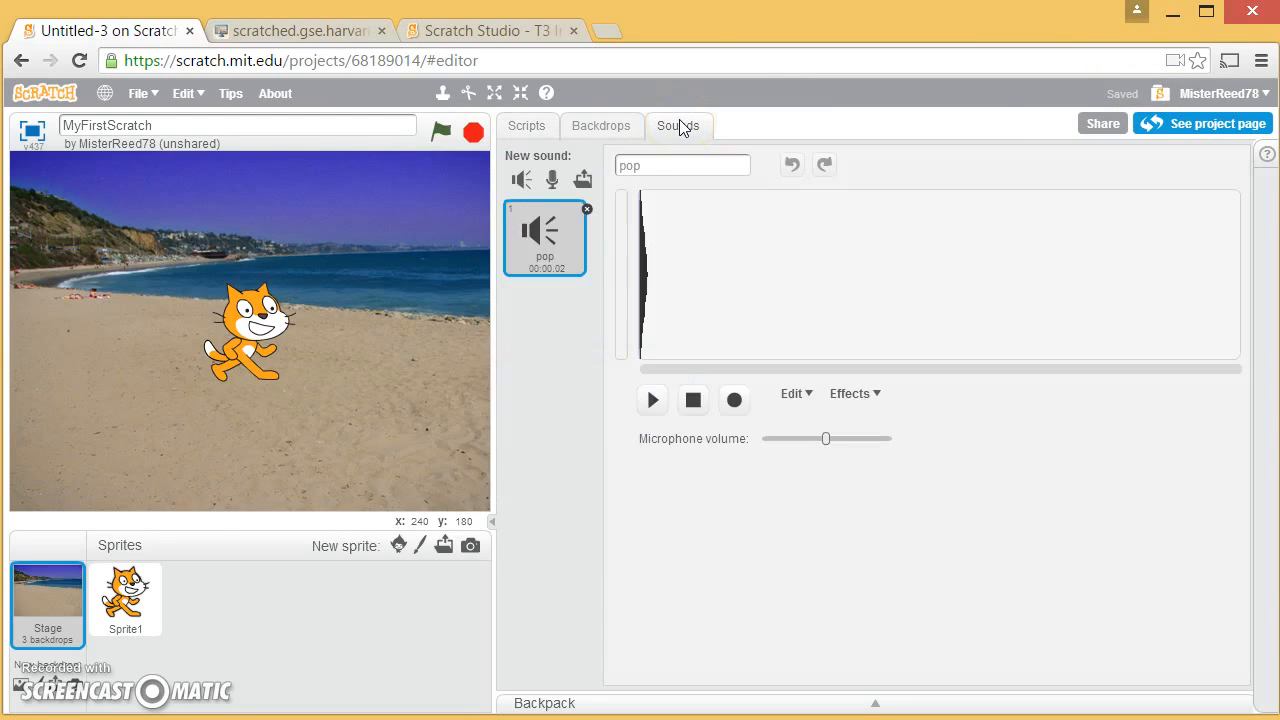
left_click(542, 126)
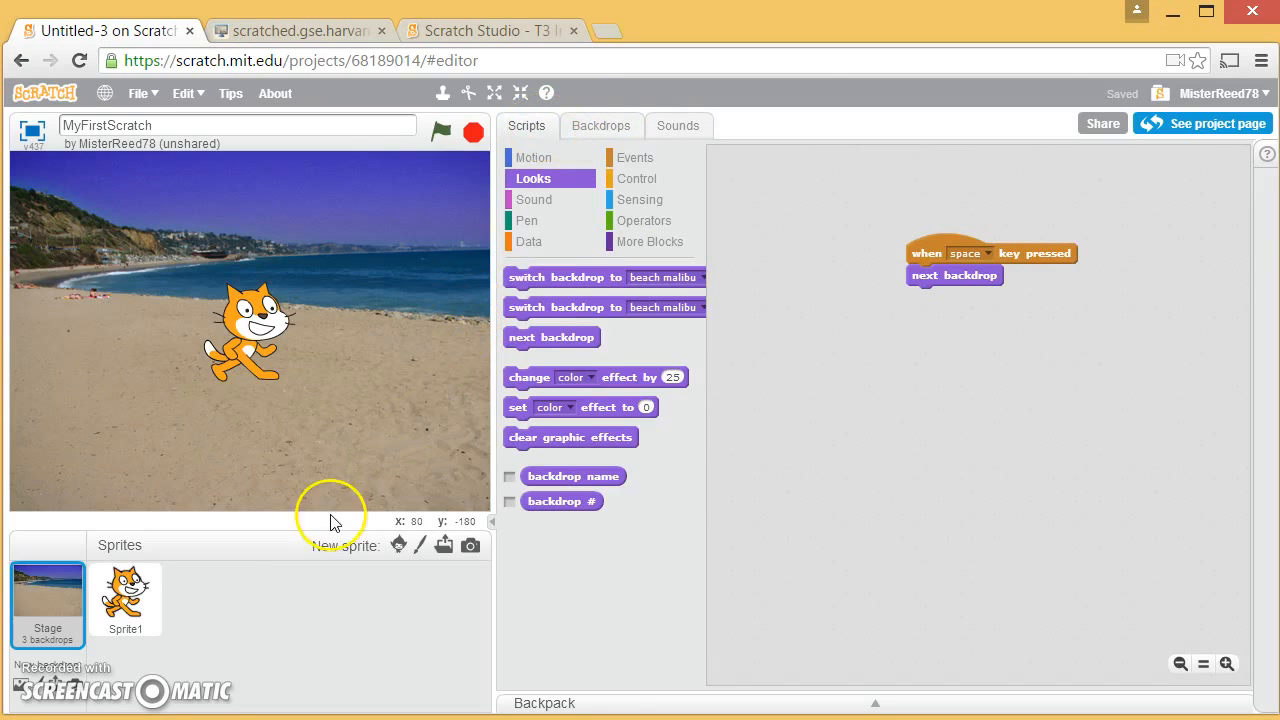